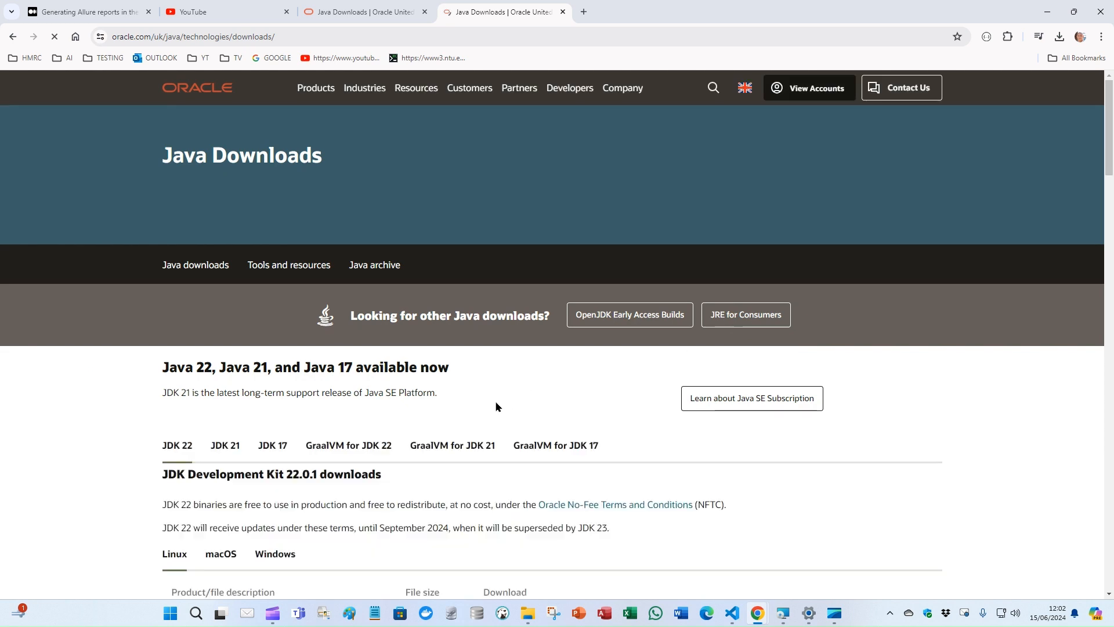
- Download the JDK 21 x64 Installer for Windows to Downloads, replacing the existing jdk-21_windows-x64_bin.exe
{"action": "scroll", "coordinate": [495, 405], "scroll_direction": "down", "scroll_amount": 4}
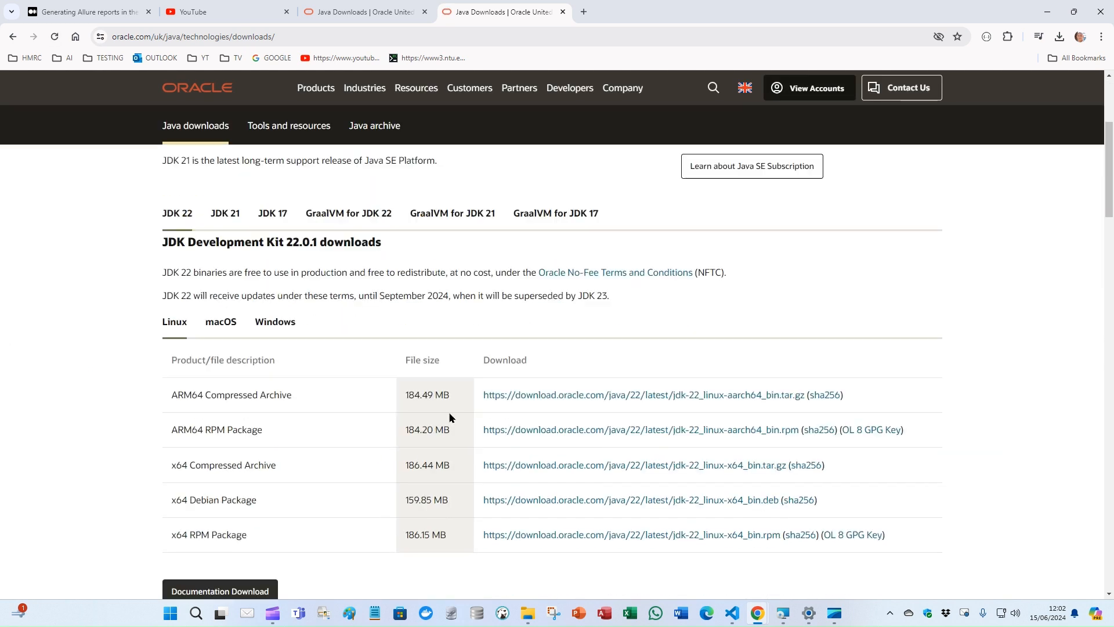
{"action": "left_click", "coordinate": [225, 217]}
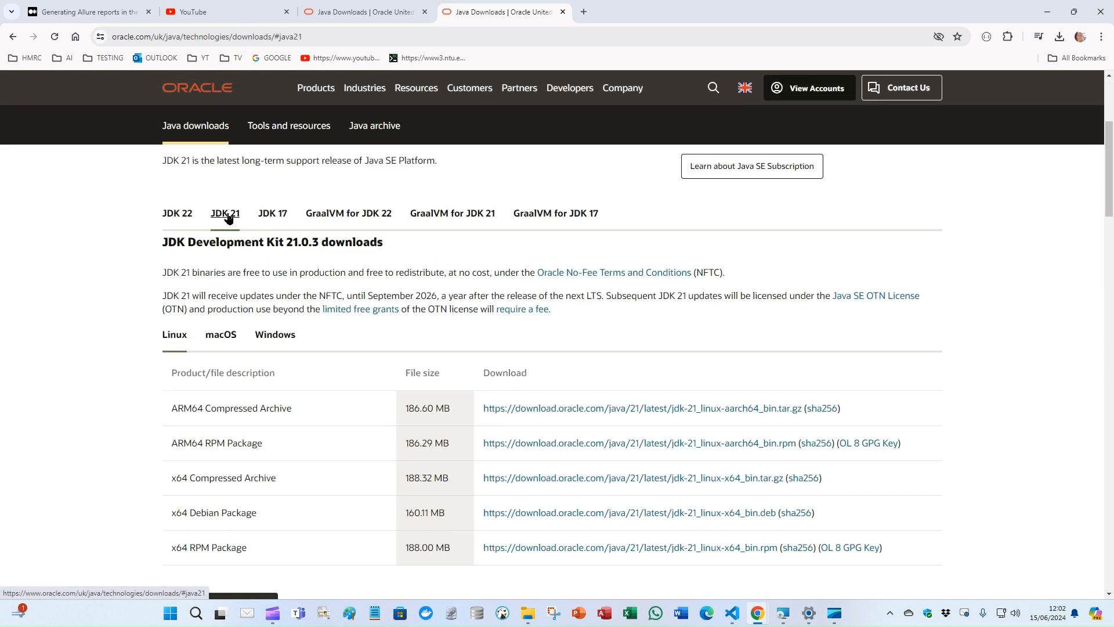
{"action": "left_click", "coordinate": [274, 335]}
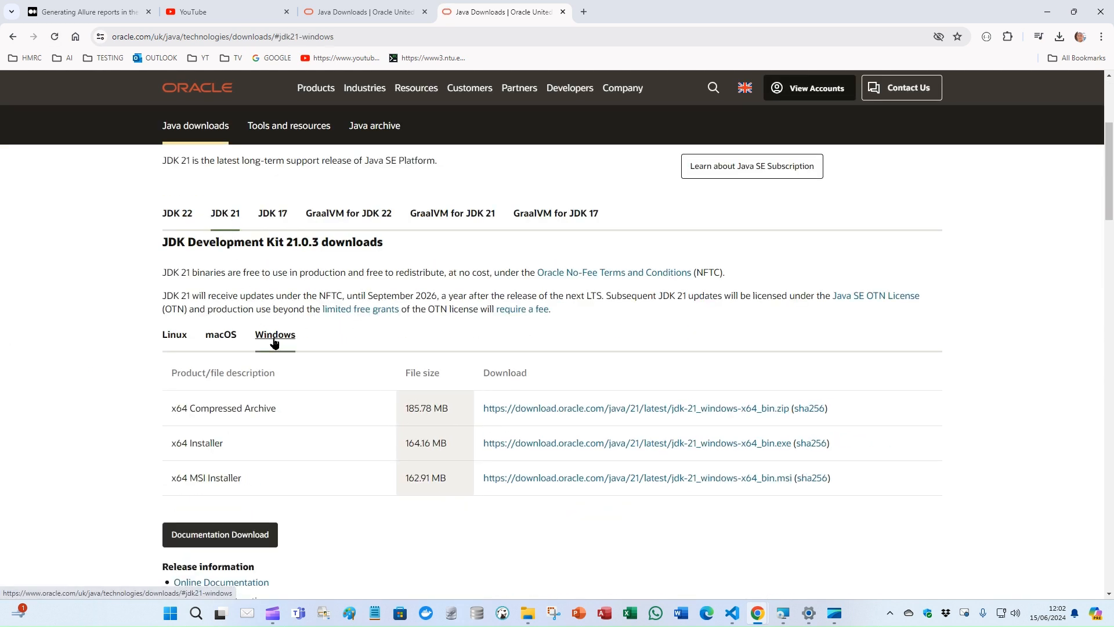
{"action": "left_click", "coordinate": [520, 445]}
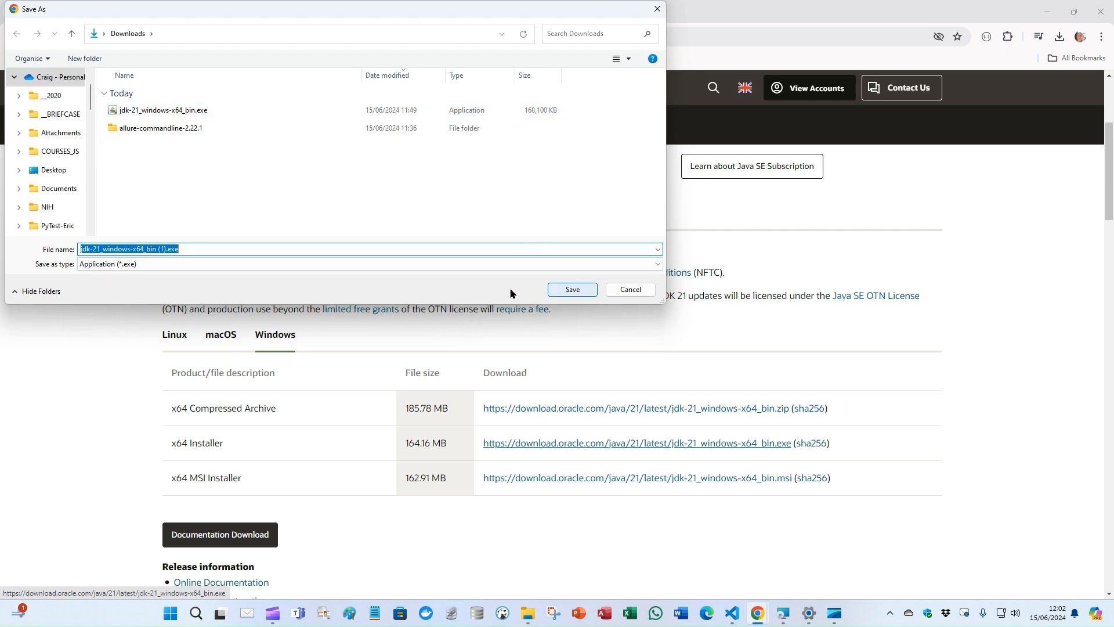
{"action": "double_click", "coordinate": [243, 111]}
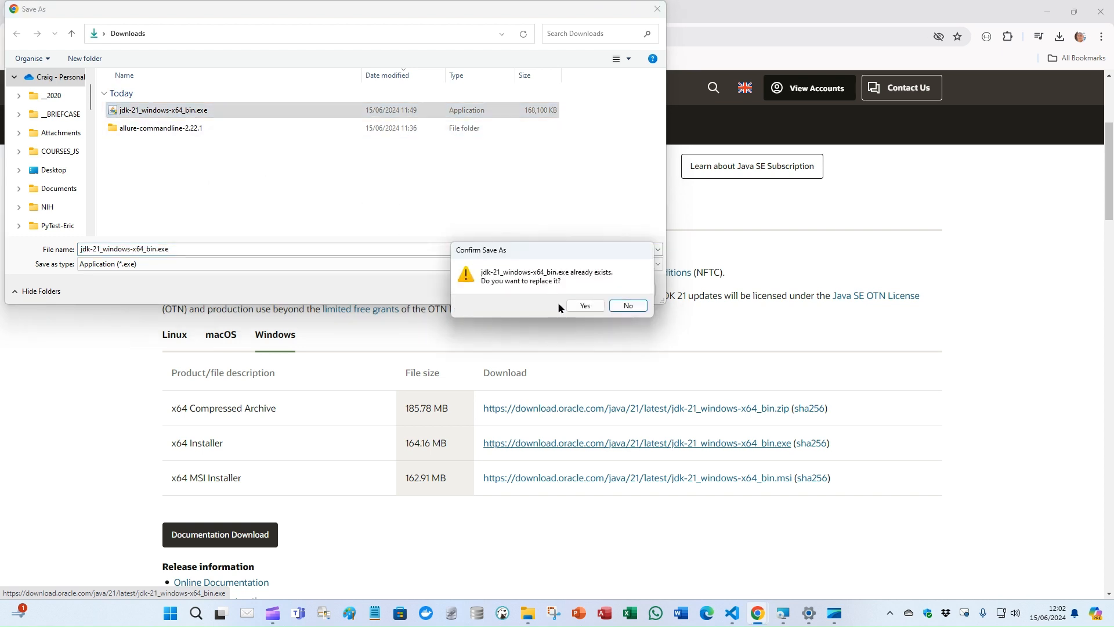
{"action": "left_click", "coordinate": [571, 305]}
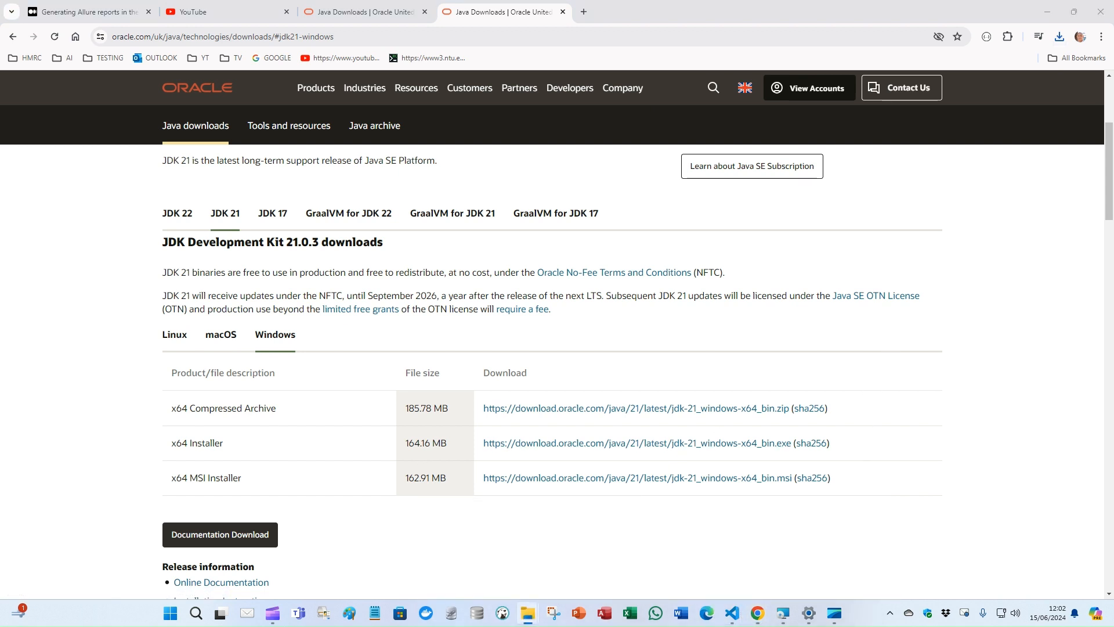
- Open the Downloads folder in File Explorer and launch jdk-21_windows-x64_bin.exe
{"action": "left_click_drag", "start_coordinate": [1113, 81], "coordinate": [400, 42]}
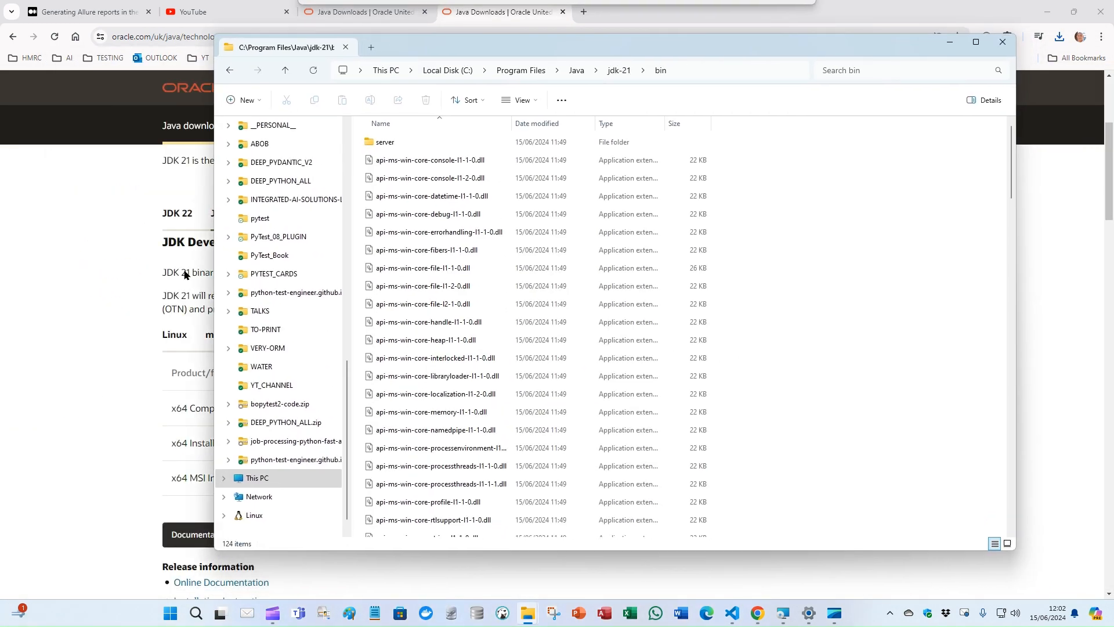
{"action": "scroll", "coordinate": [279, 135], "scroll_direction": "up", "scroll_amount": 8}
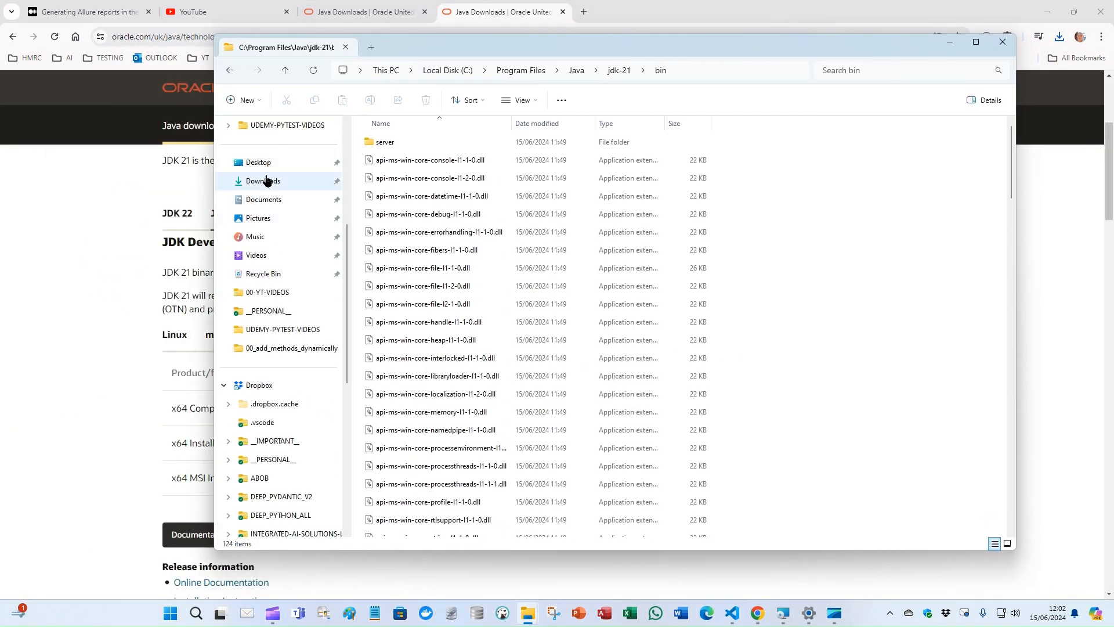
{"action": "left_click", "coordinate": [261, 180]}
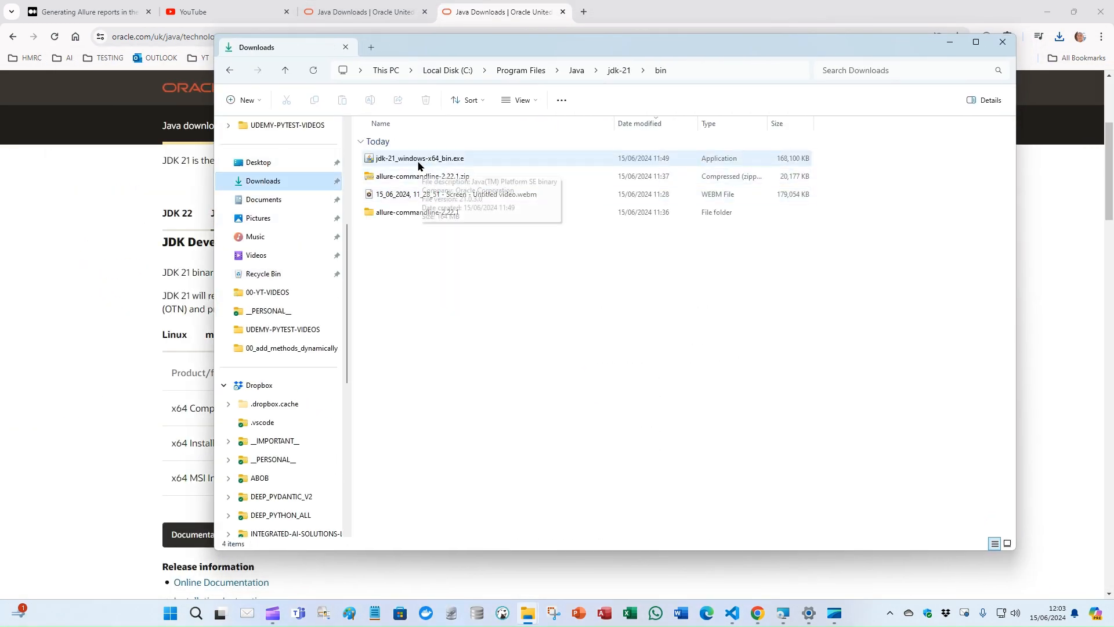
{"action": "left_click", "coordinate": [398, 162]}
{"action": "double_click", "coordinate": [398, 163]}
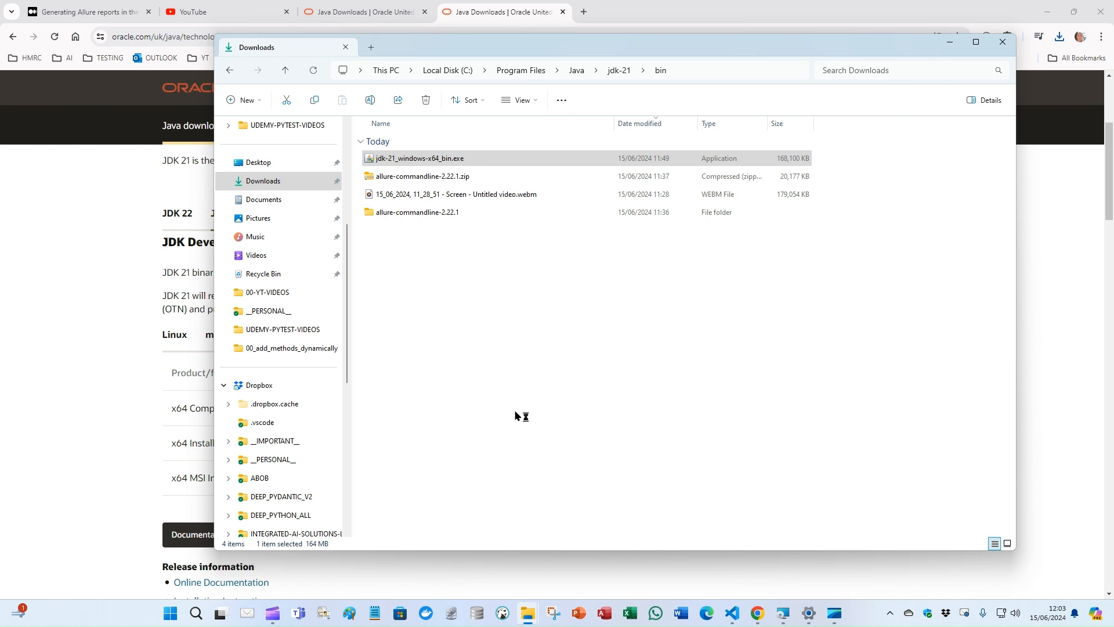
{"action": "left_click", "coordinate": [616, 347]}
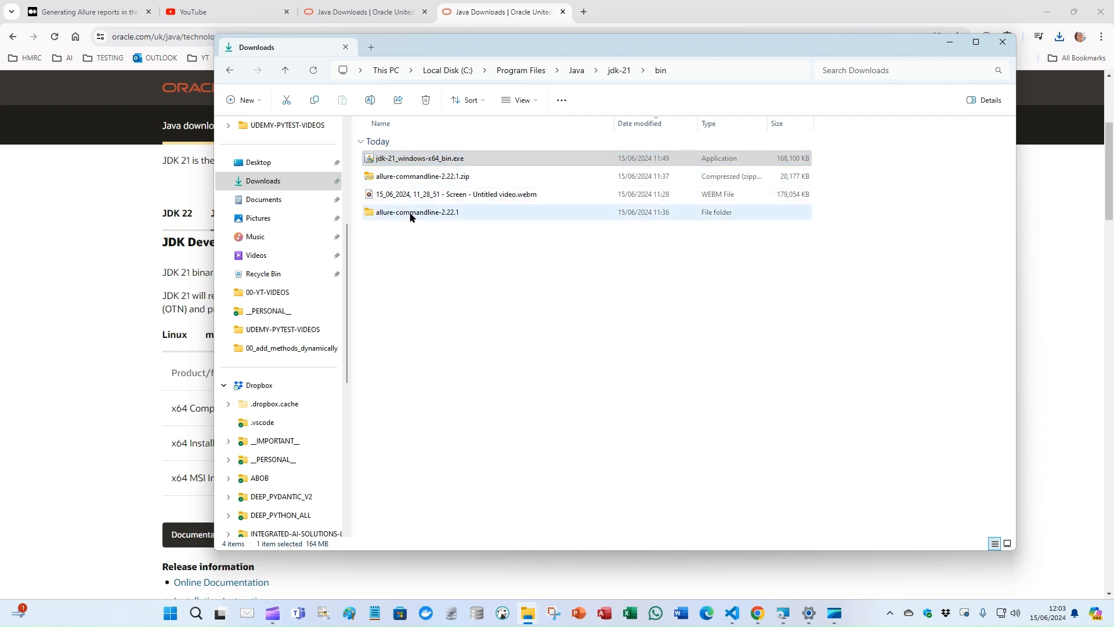
- Browse to C:\Program Files\Java\jdk-21\bin and copy the folder's address
{"action": "scroll", "coordinate": [342, 348], "scroll_direction": "down", "scroll_amount": 3}
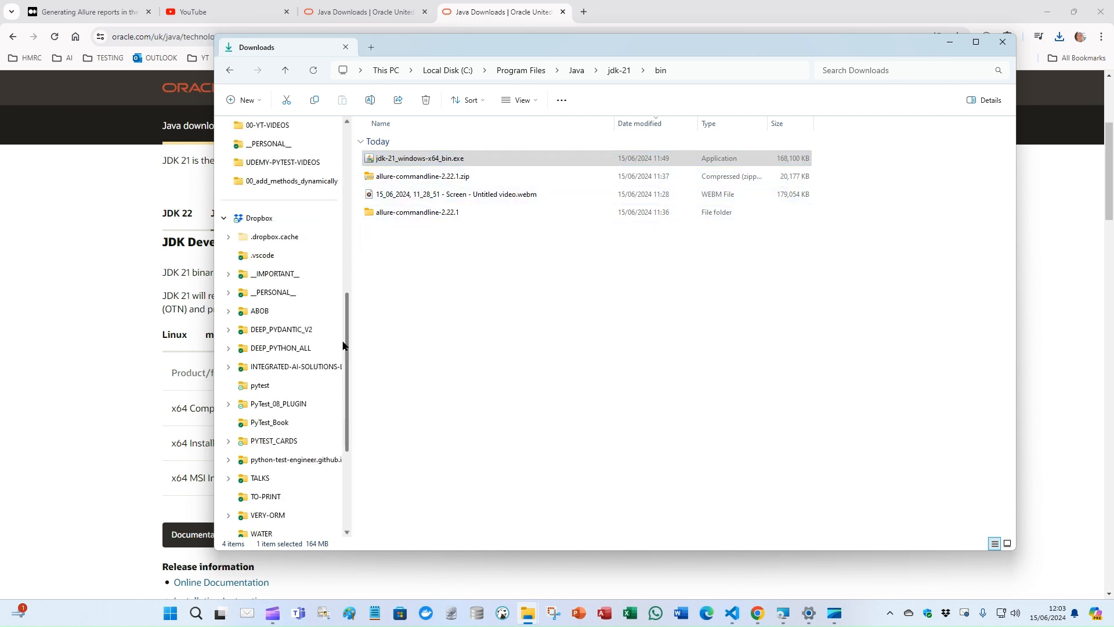
{"action": "scroll", "coordinate": [341, 331], "scroll_direction": "up", "scroll_amount": 3}
{"action": "scroll", "coordinate": [325, 332], "scroll_direction": "down", "scroll_amount": 6}
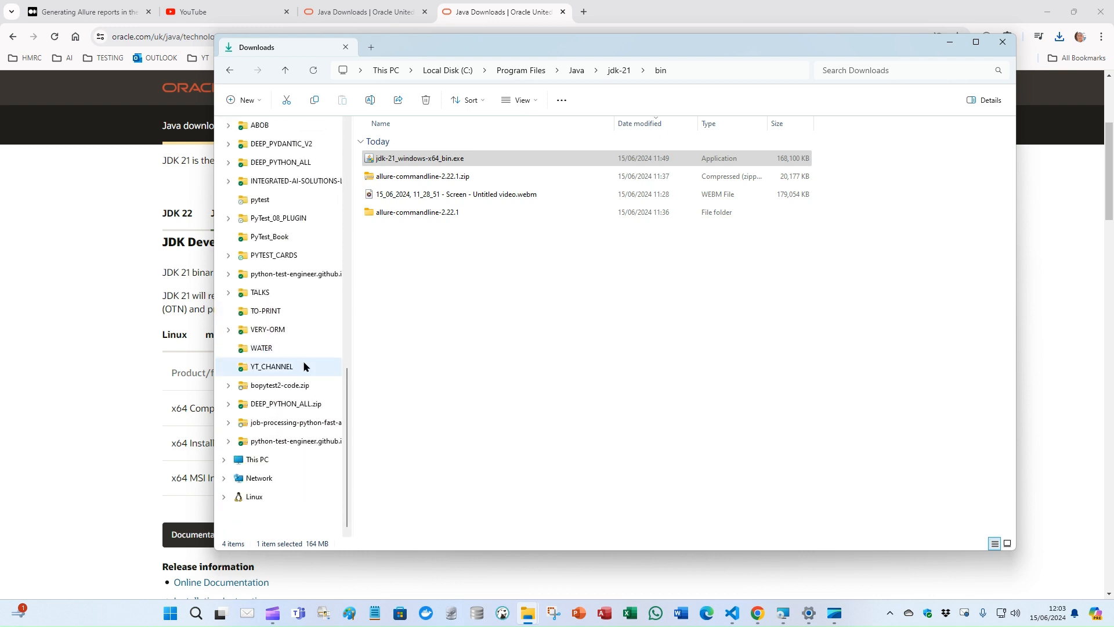
{"action": "left_click", "coordinate": [244, 461]}
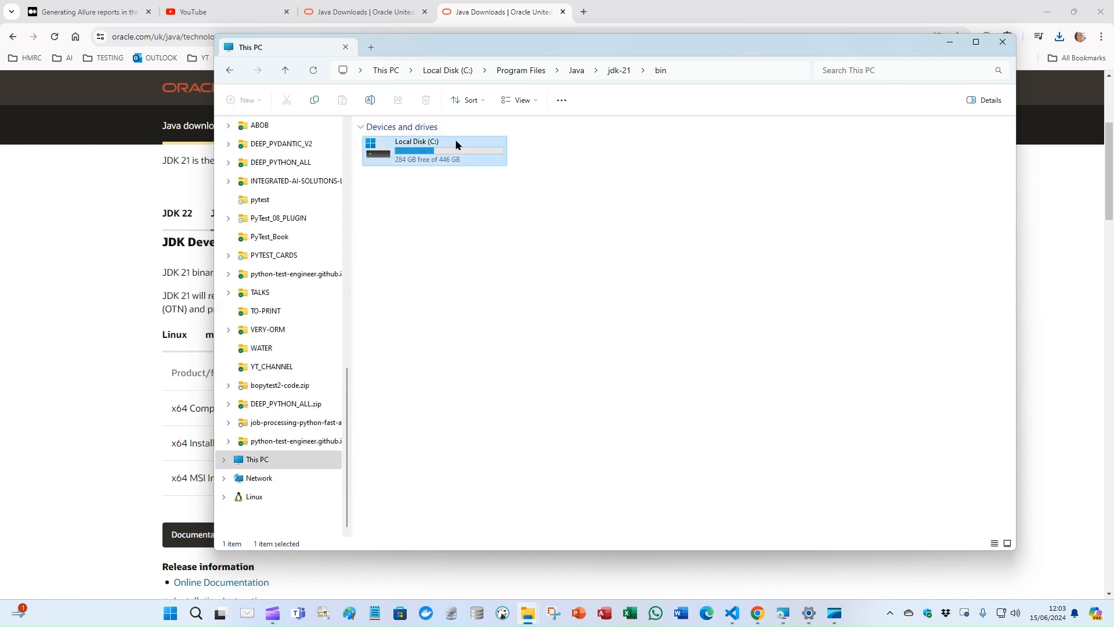
{"action": "double_click", "coordinate": [458, 145]}
{"action": "double_click", "coordinate": [387, 269]}
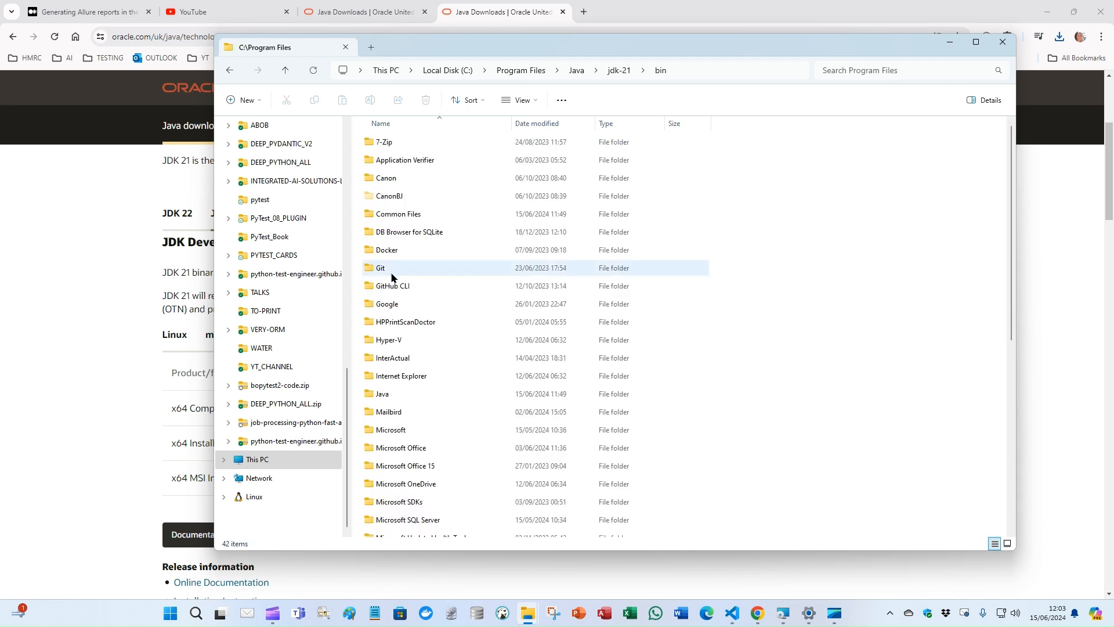
{"action": "double_click", "coordinate": [369, 394]}
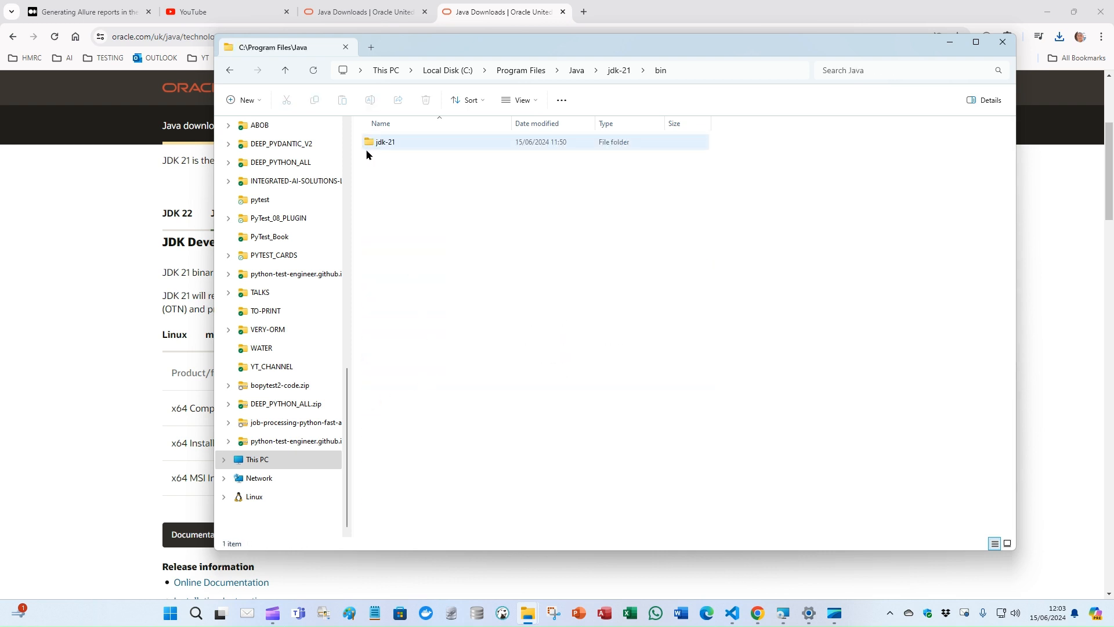
{"action": "double_click", "coordinate": [375, 145]}
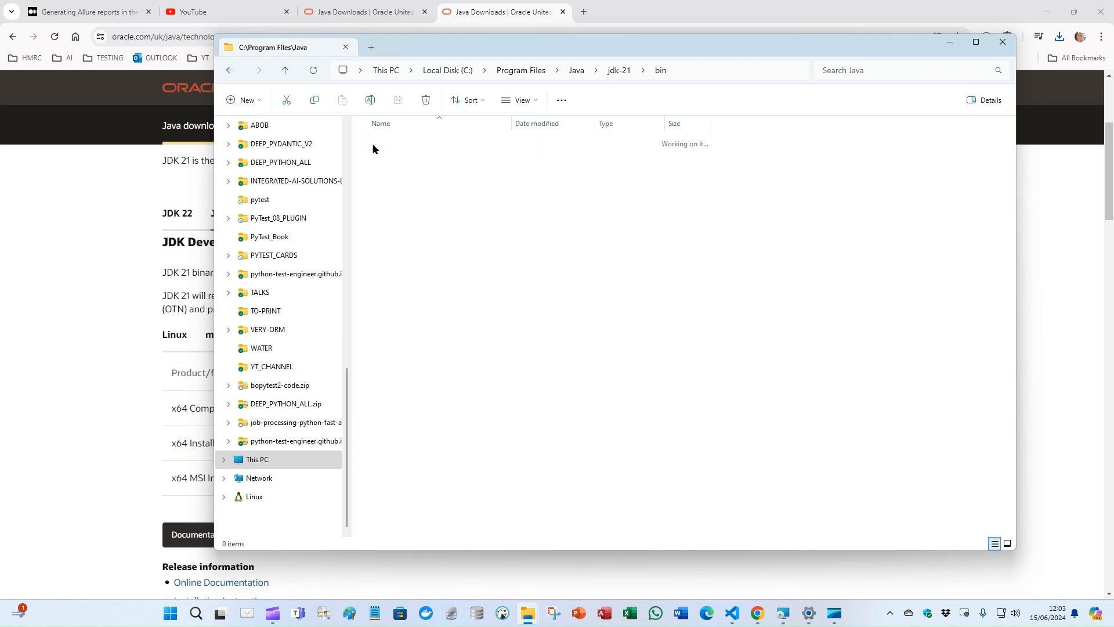
{"action": "double_click", "coordinate": [377, 143]}
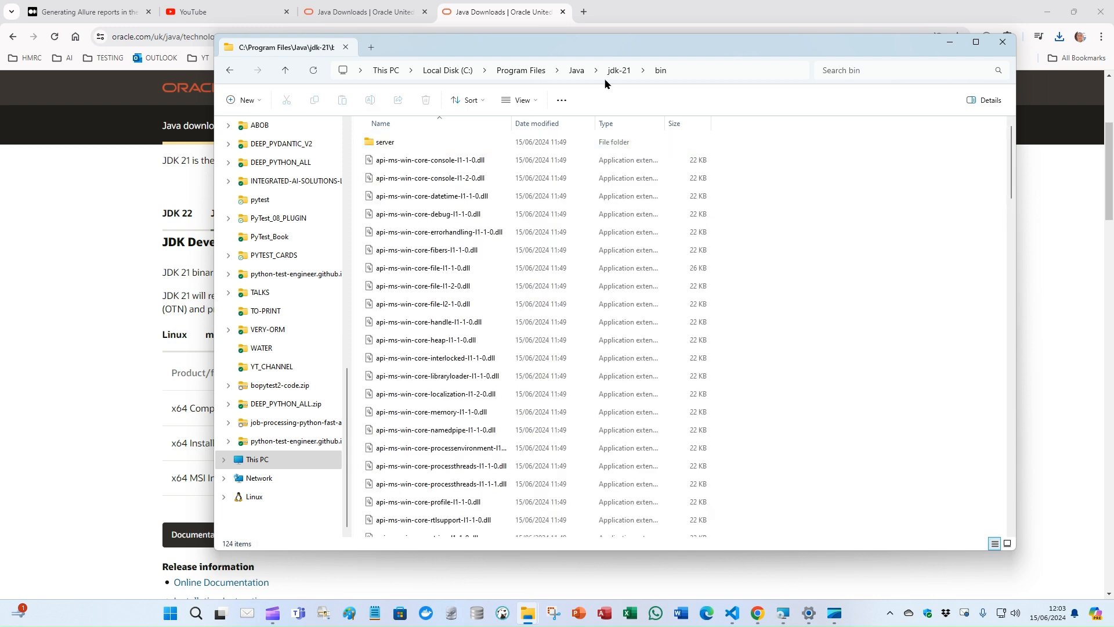
{"action": "right_click", "coordinate": [663, 71]}
{"action": "left_click", "coordinate": [673, 100]}
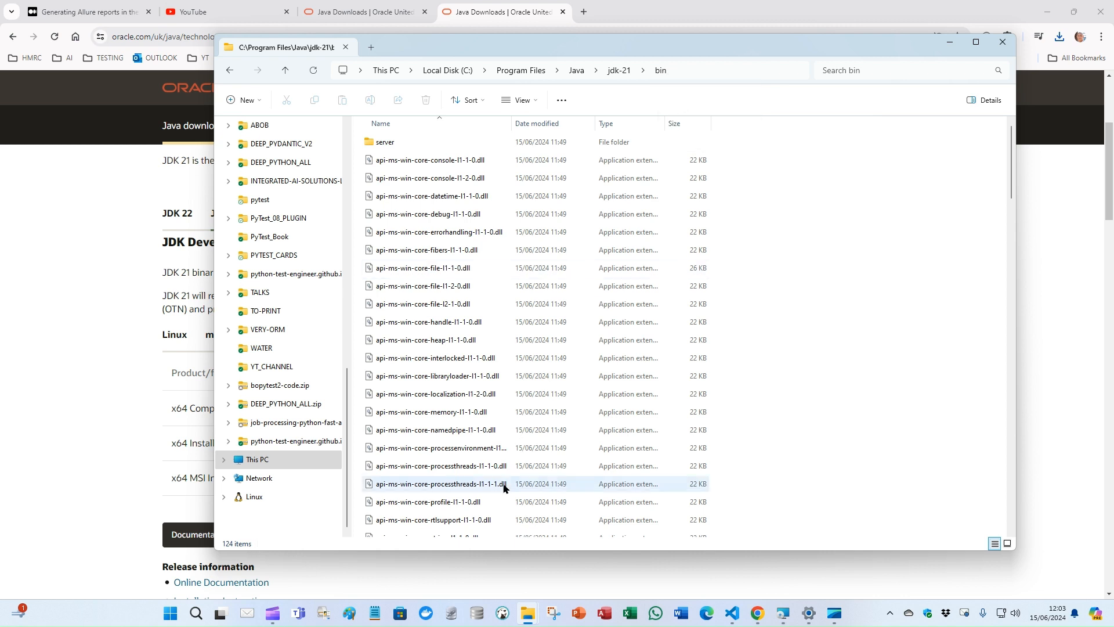
- Switch to Windows Settings, search for "env" and open the environment variables editor through the system environment variables result
{"action": "left_click", "coordinate": [142, 296]}
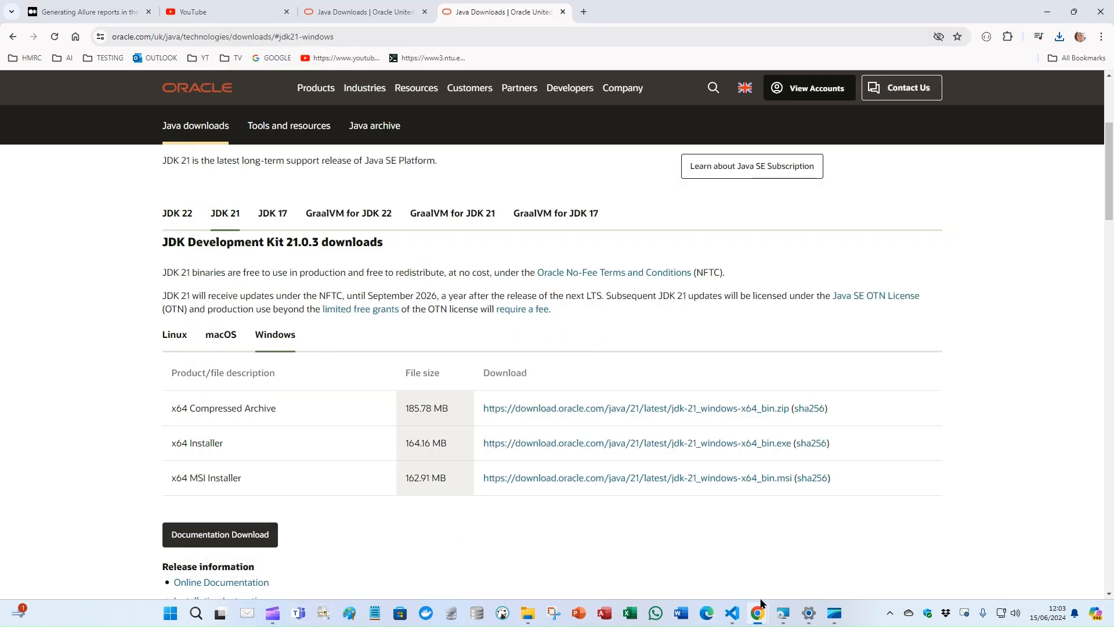
{"action": "left_click", "coordinate": [809, 612]}
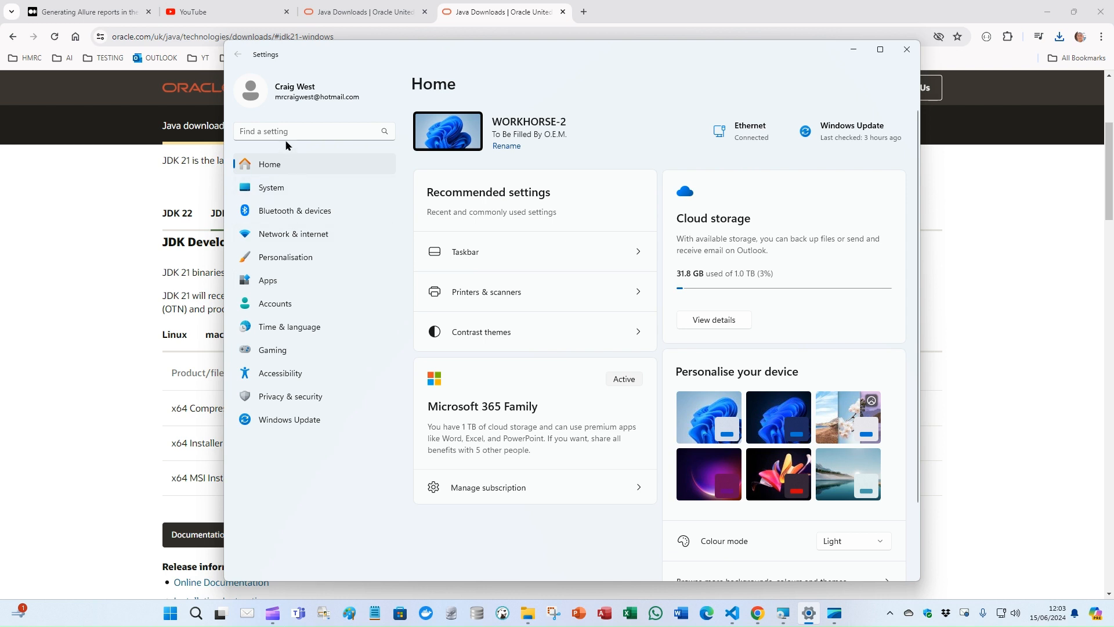
{"action": "left_click", "coordinate": [291, 126]}
{"action": "type", "text": "env"}
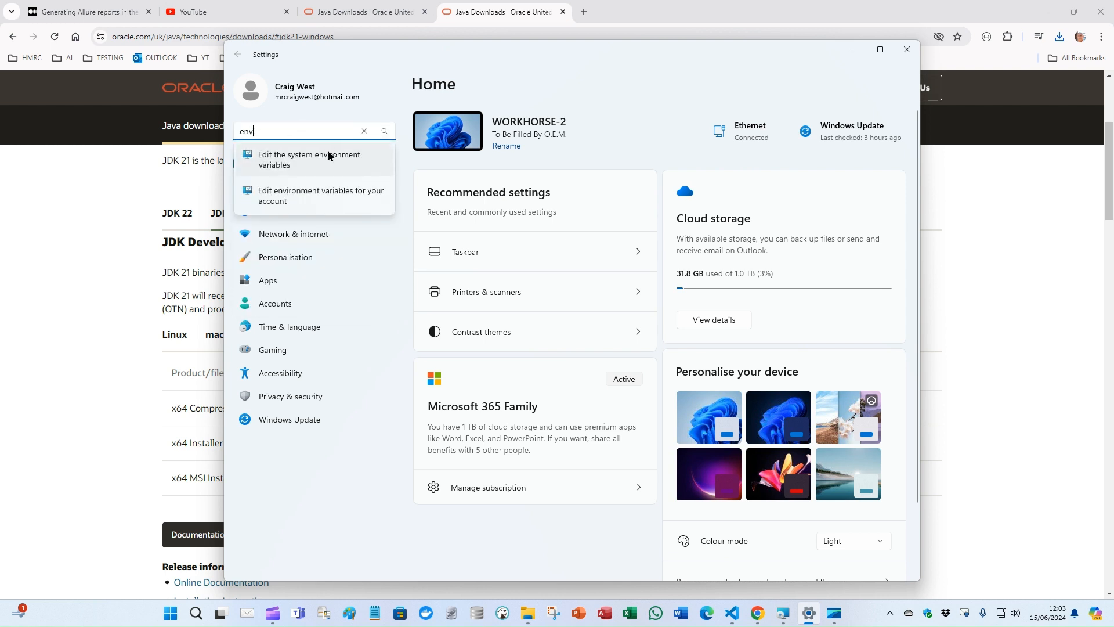
{"action": "left_click", "coordinate": [329, 155]}
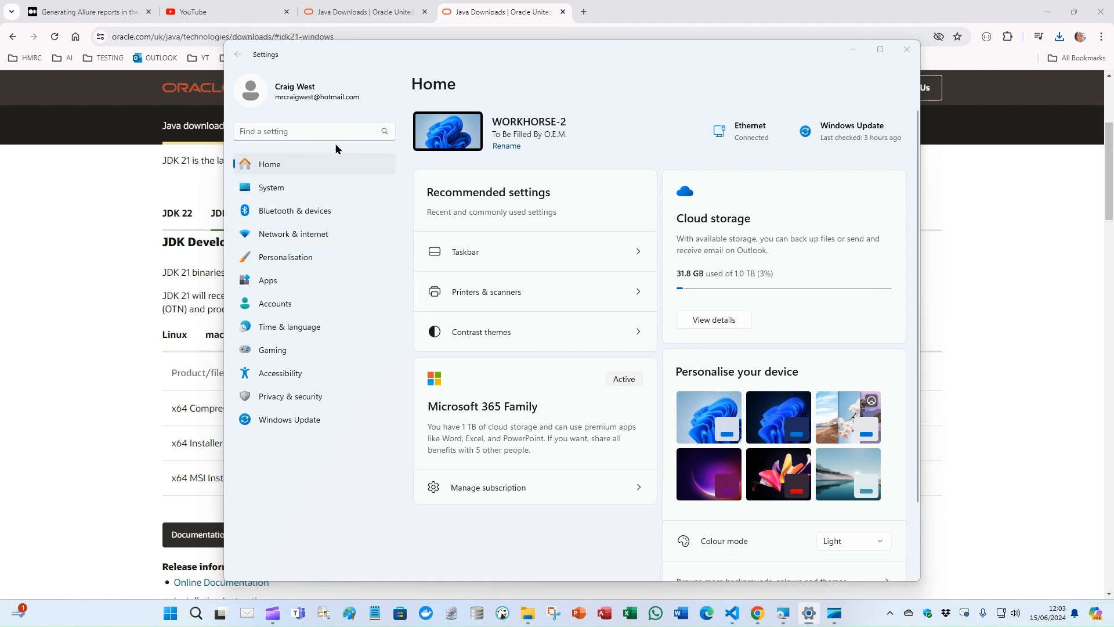
{"action": "left_click", "coordinate": [300, 348]}
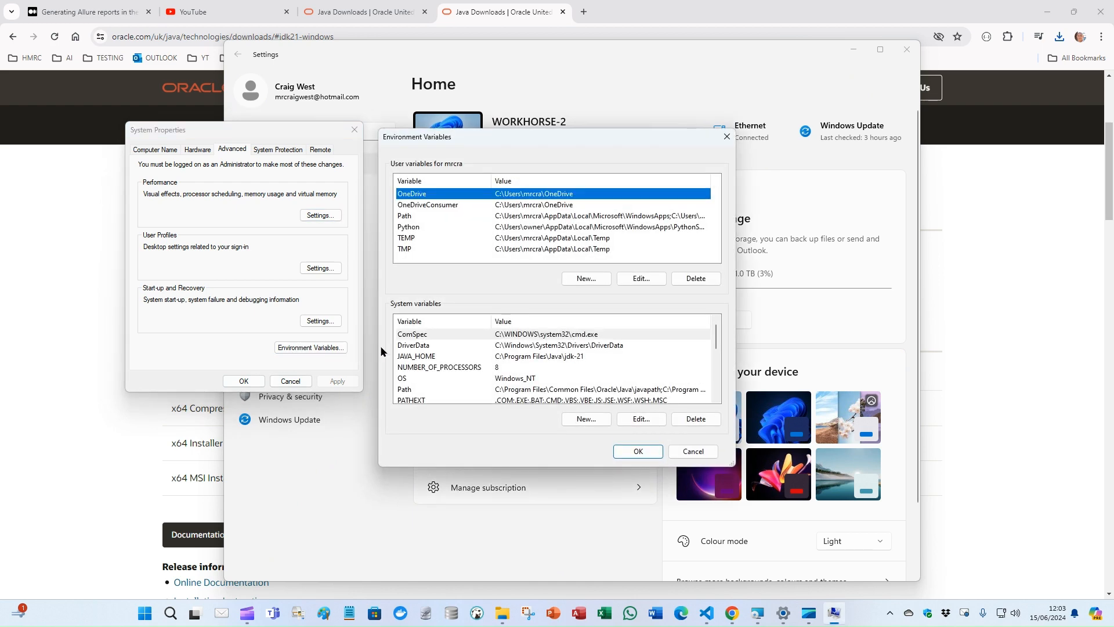
- In the user Path variable, delete the C:\allure\bin entry and add C:\Program Files\Java\jdk-21\bin
{"action": "double_click", "coordinate": [423, 217]}
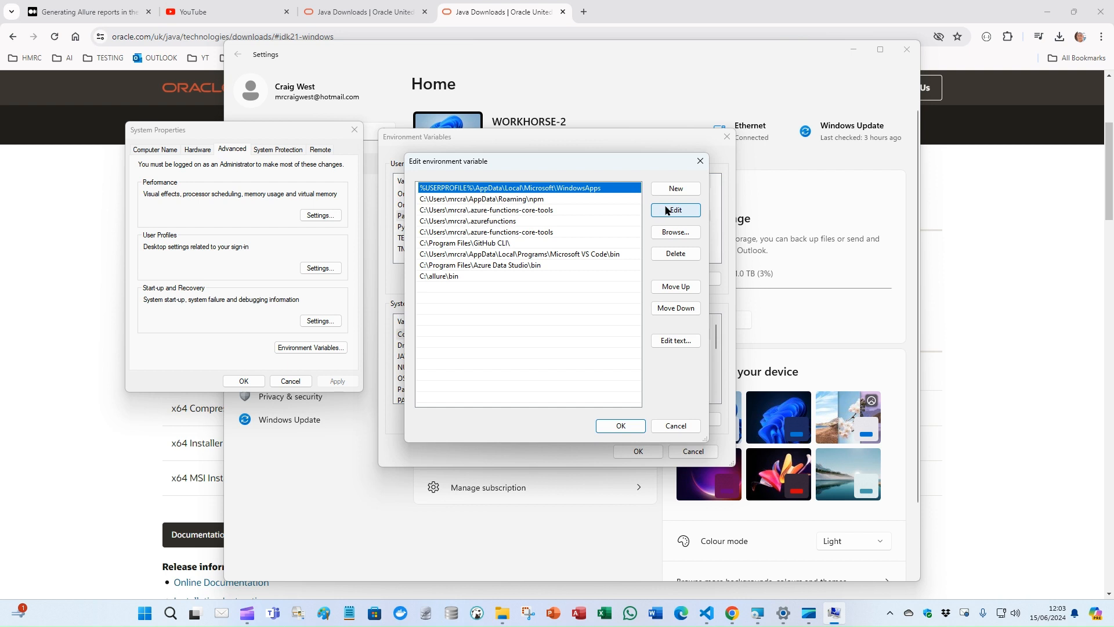
{"action": "left_click", "coordinate": [483, 279]}
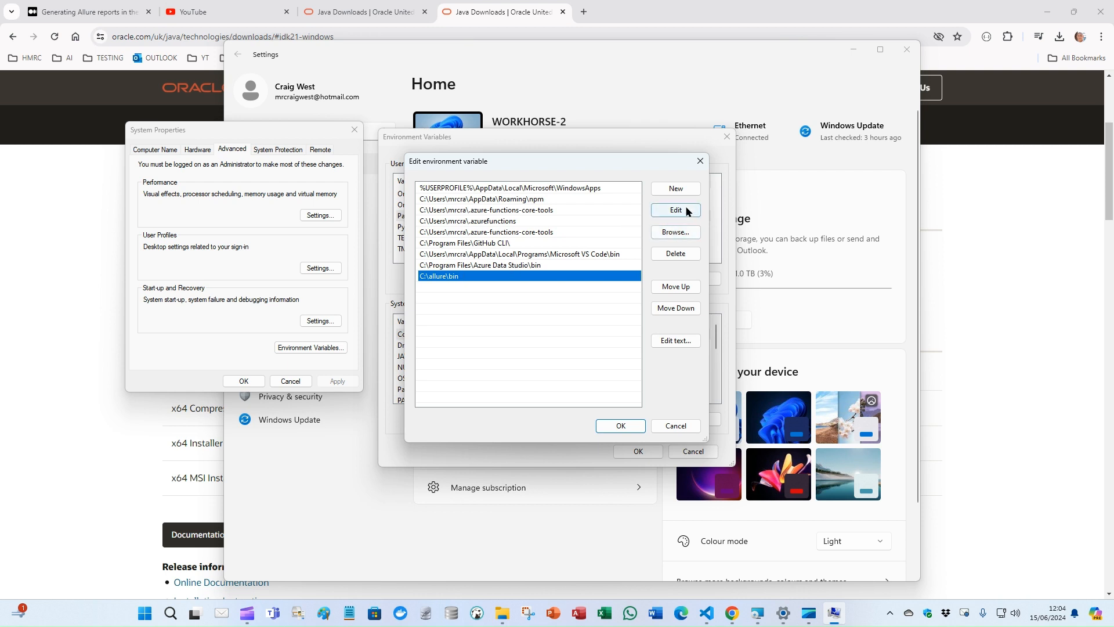
{"action": "left_click", "coordinate": [673, 255]}
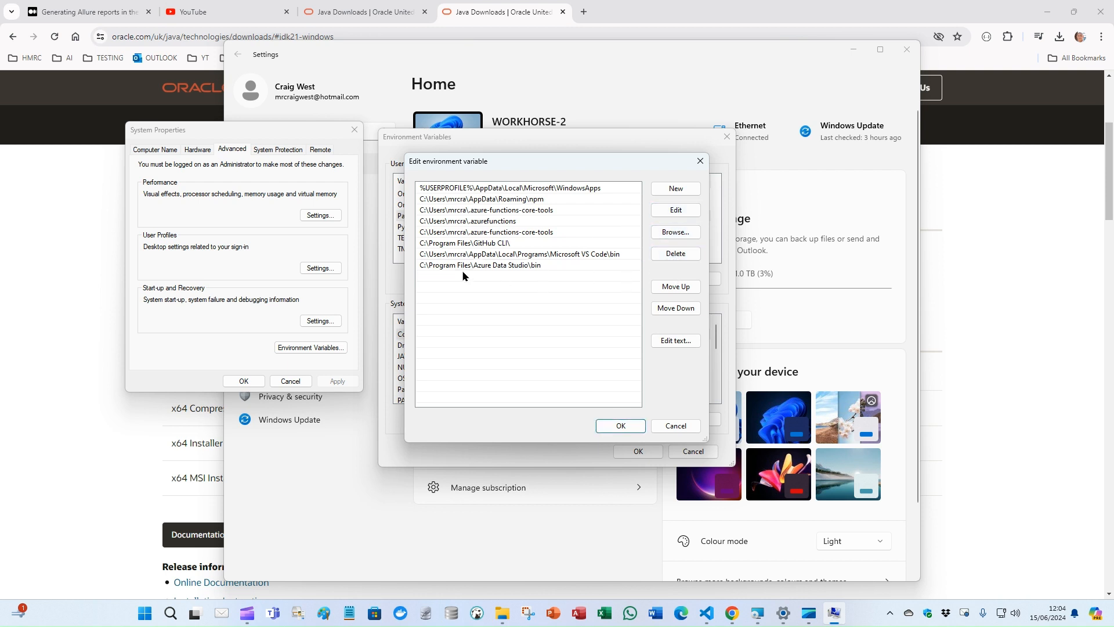
{"action": "double_click", "coordinate": [465, 274]}
{"action": "key", "text": "ctrl+v"}
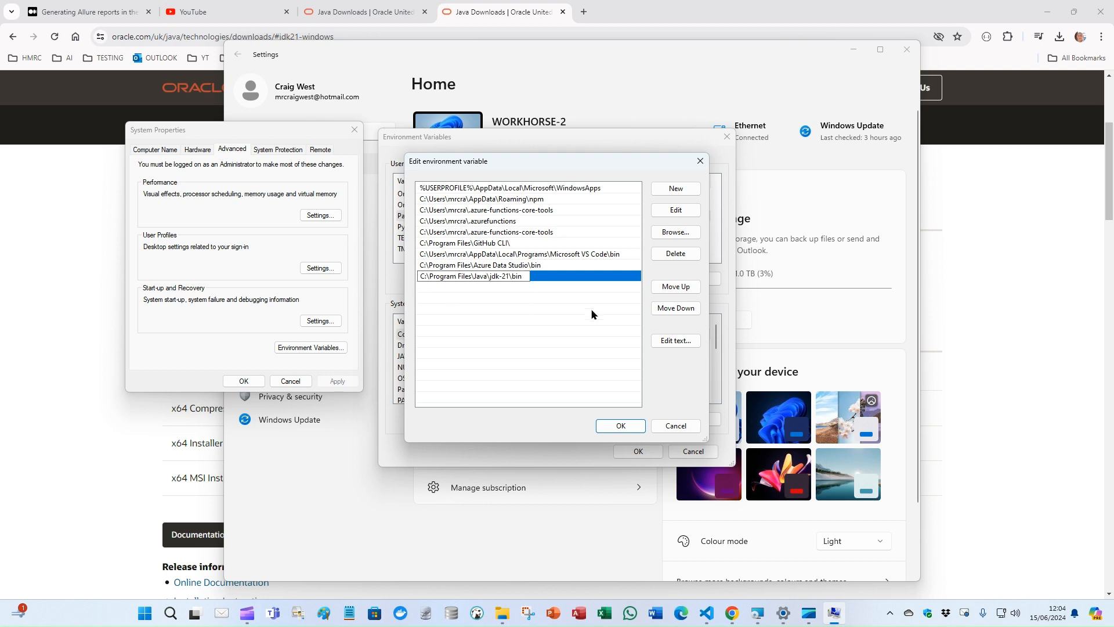
{"action": "left_click", "coordinate": [620, 429]}
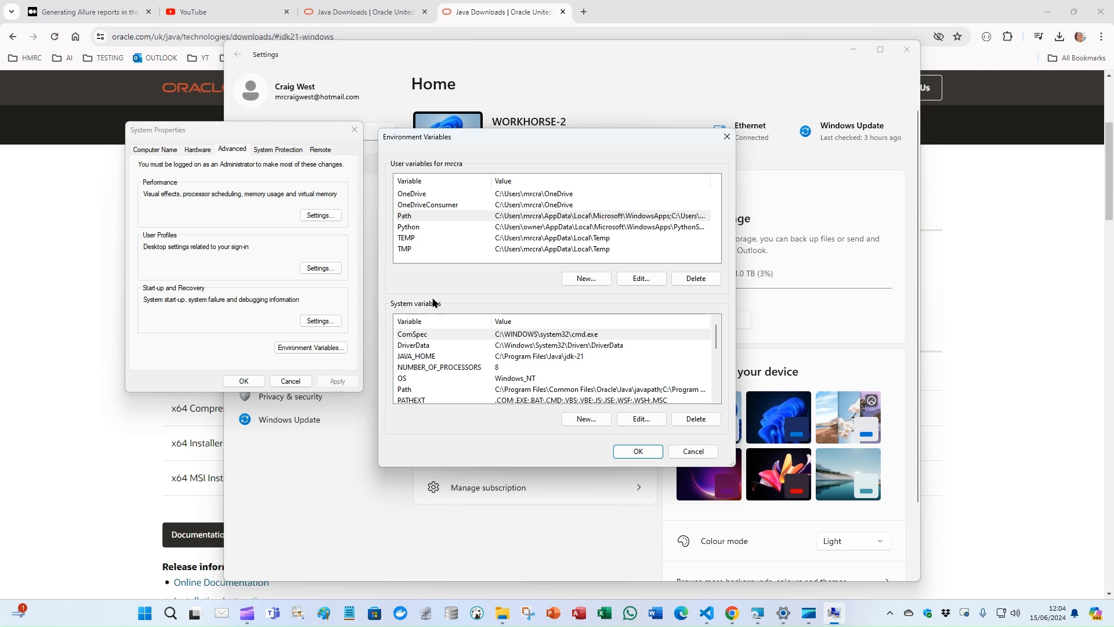
- Open the JAVA_HOME system variable for editing and start browsing for its directory from This PC
{"action": "double_click", "coordinate": [427, 357]}
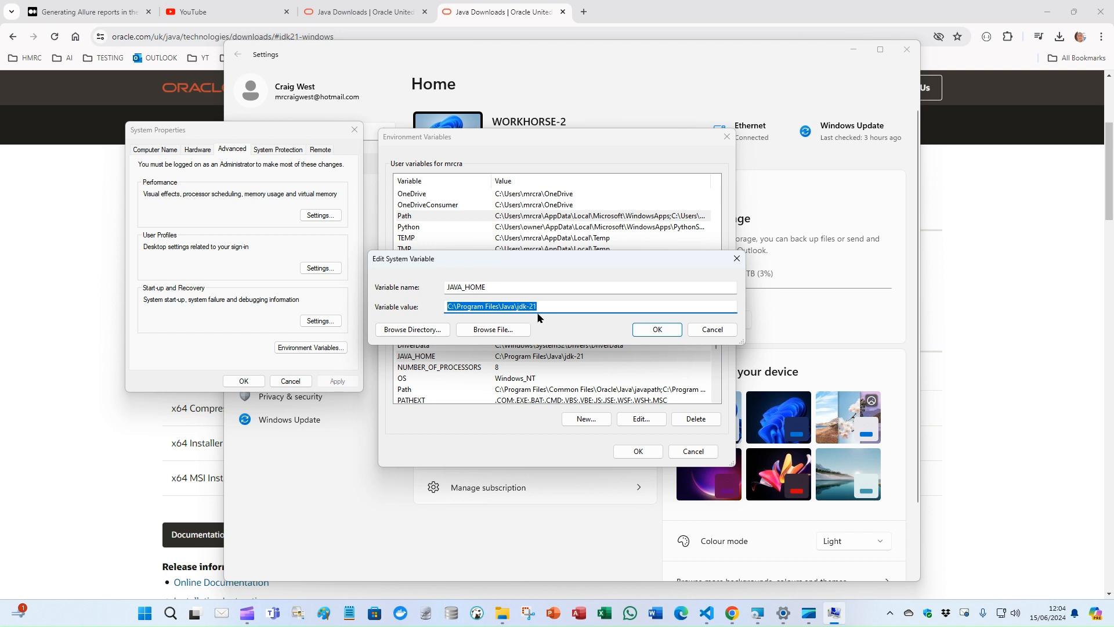
{"action": "left_click", "coordinate": [421, 330]}
{"action": "scroll", "coordinate": [528, 343], "scroll_direction": "down", "scroll_amount": 3}
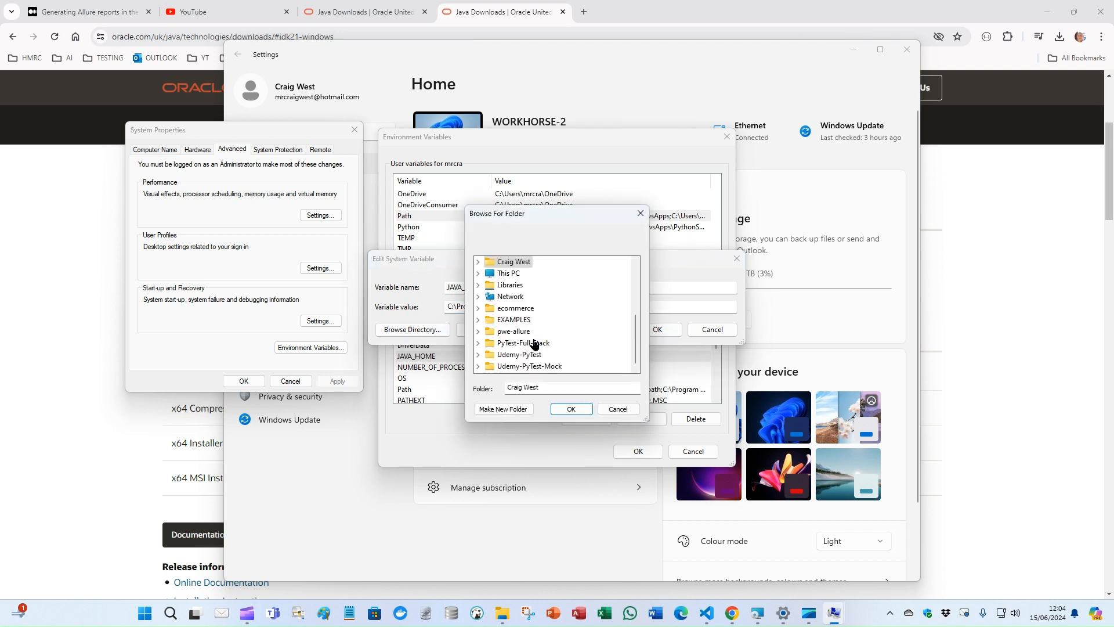
{"action": "scroll", "coordinate": [528, 342], "scroll_direction": "up", "scroll_amount": 2}
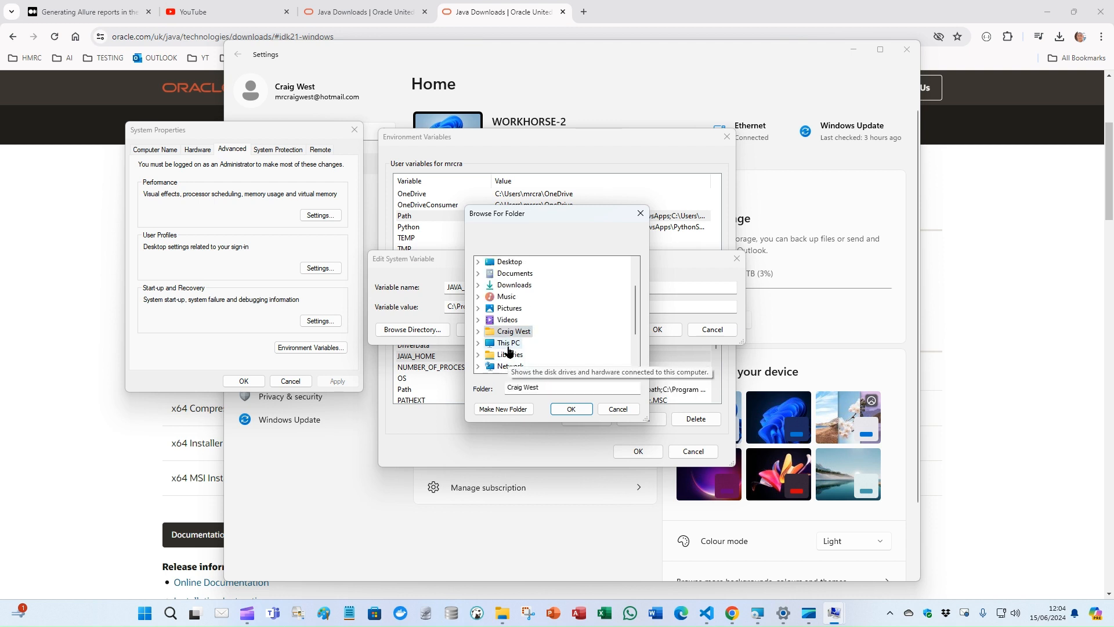
{"action": "left_click", "coordinate": [509, 346]}
{"action": "scroll", "coordinate": [516, 338], "scroll_direction": "down", "scroll_amount": 2}
{"action": "scroll", "coordinate": [526, 336], "scroll_direction": "down", "scroll_amount": 3}
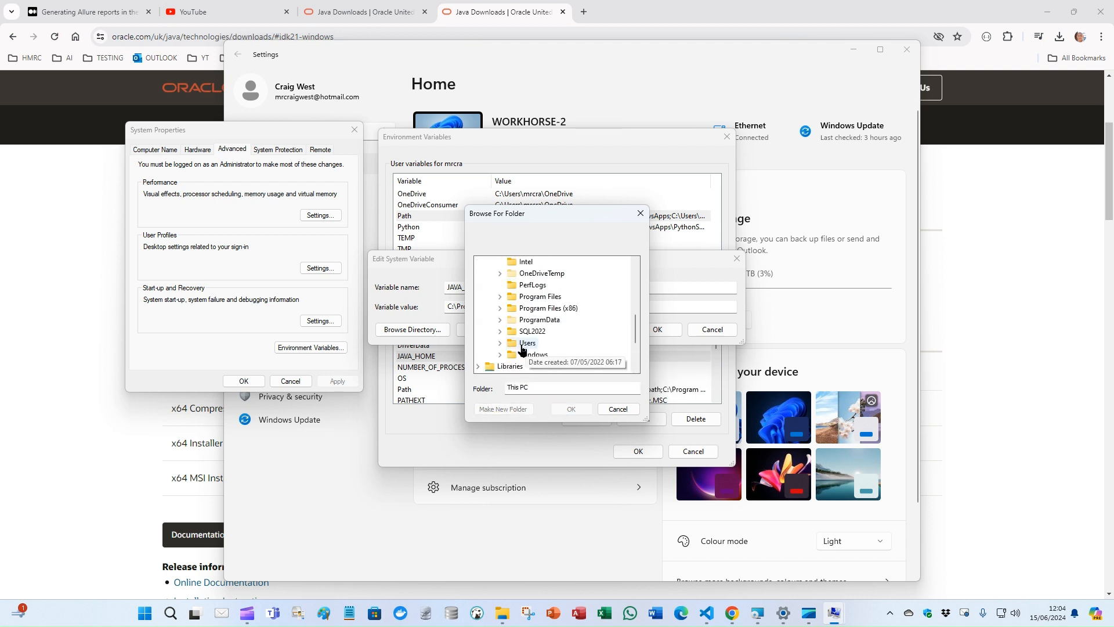
{"action": "left_click", "coordinate": [537, 308]}
{"action": "scroll", "coordinate": [542, 347], "scroll_direction": "down", "scroll_amount": 1}
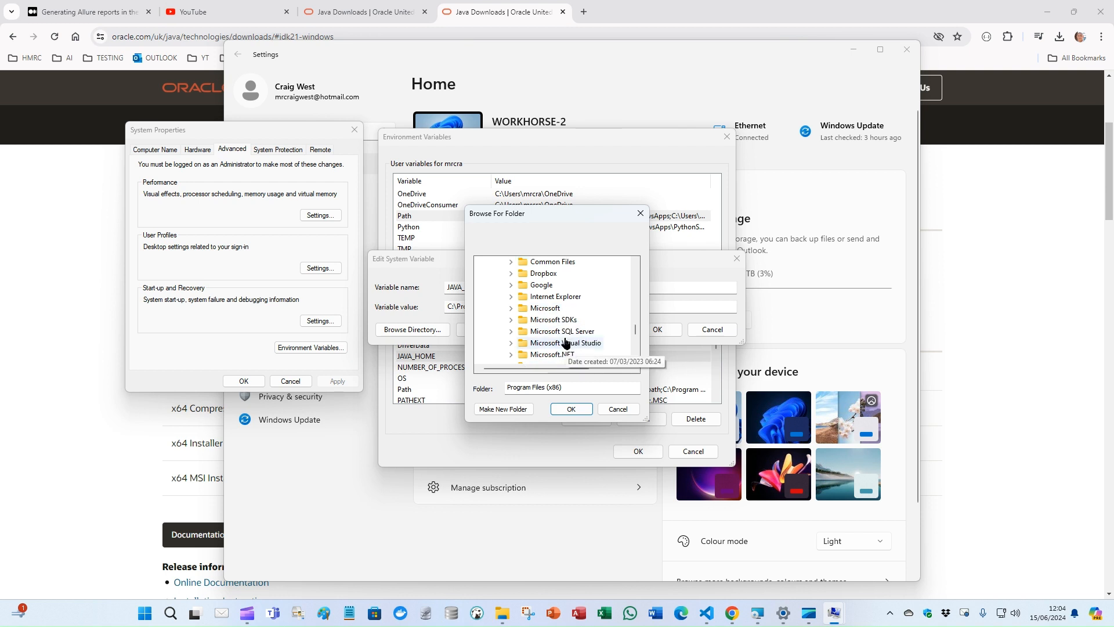
{"action": "scroll", "coordinate": [563, 326], "scroll_direction": "up", "scroll_amount": 1}
{"action": "scroll", "coordinate": [562, 328], "scroll_direction": "down", "scroll_amount": 2}
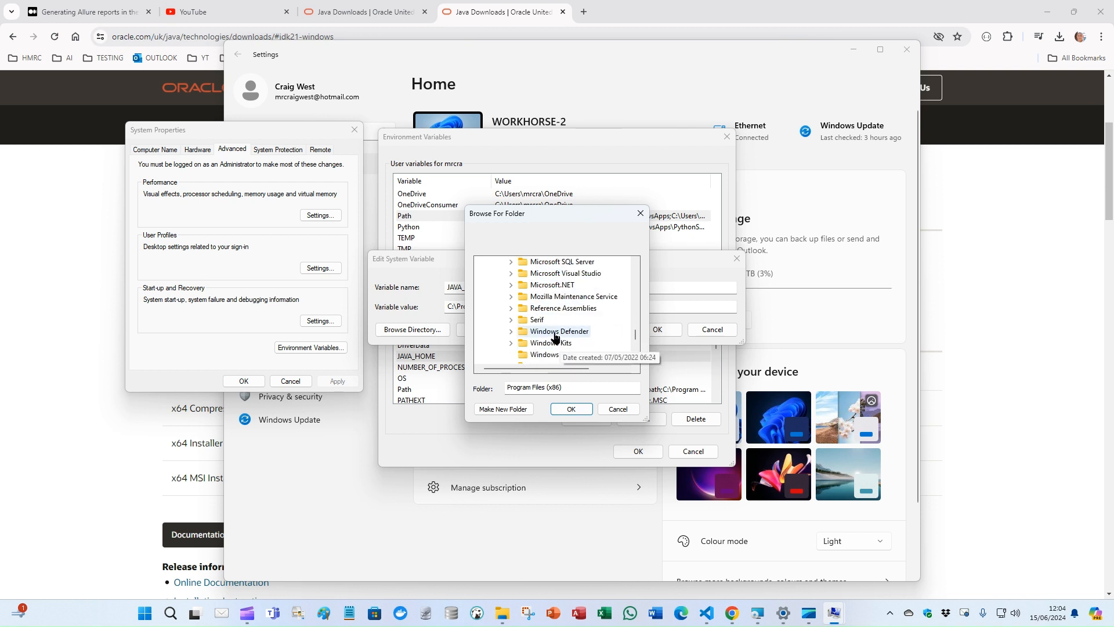
{"action": "scroll", "coordinate": [553, 324], "scroll_direction": "up", "scroll_amount": 3}
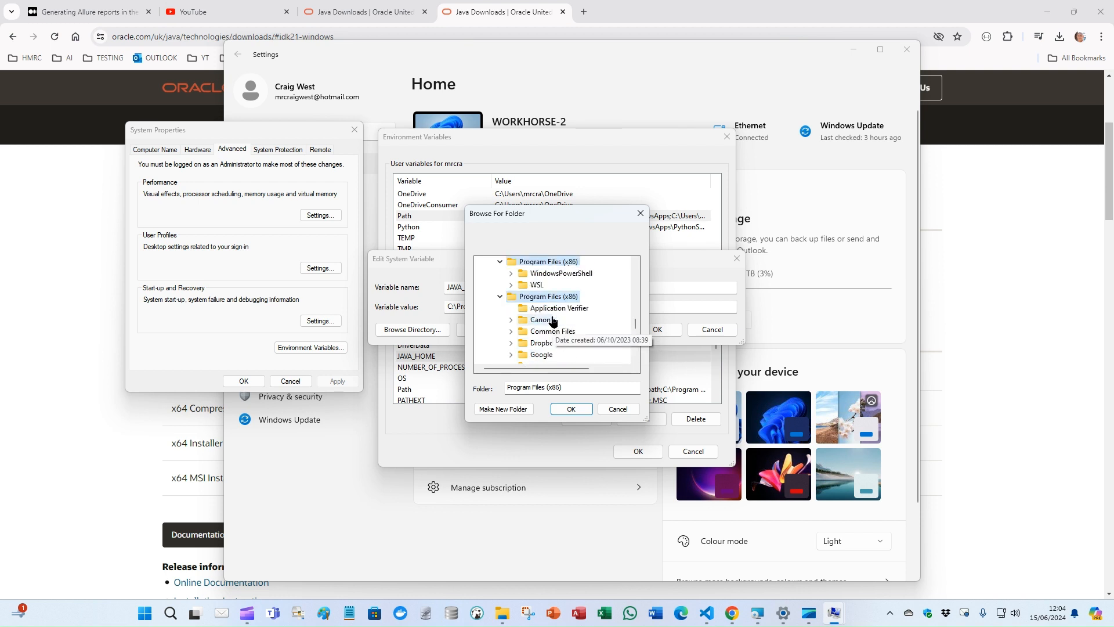
- Choose the jdk-21 folder inside Program Files\Java as the JAVA_HOME directory
{"action": "scroll", "coordinate": [523, 295], "scroll_direction": "up", "scroll_amount": 9}
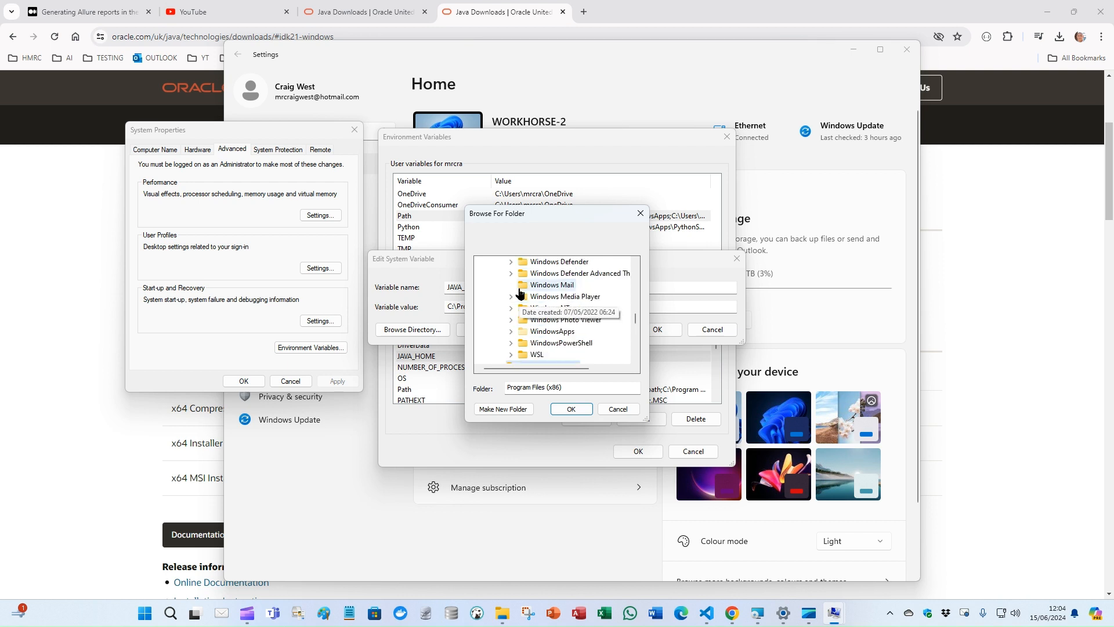
{"action": "scroll", "coordinate": [525, 292], "scroll_direction": "up", "scroll_amount": 3}
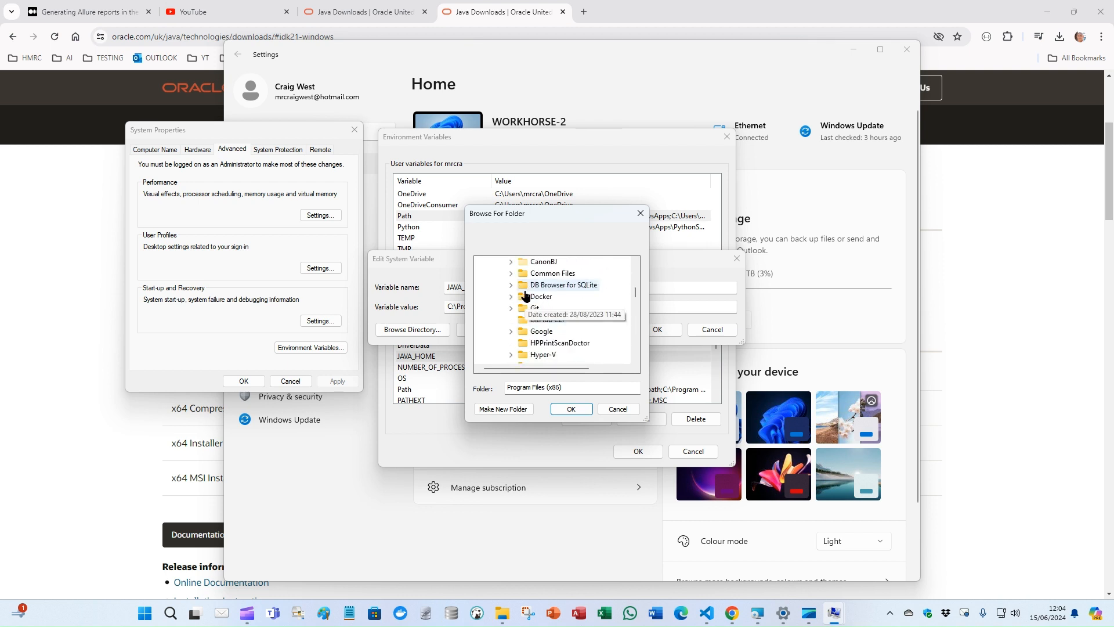
{"action": "left_click", "coordinate": [527, 285]}
{"action": "scroll", "coordinate": [528, 286], "scroll_direction": "down", "scroll_amount": 10}
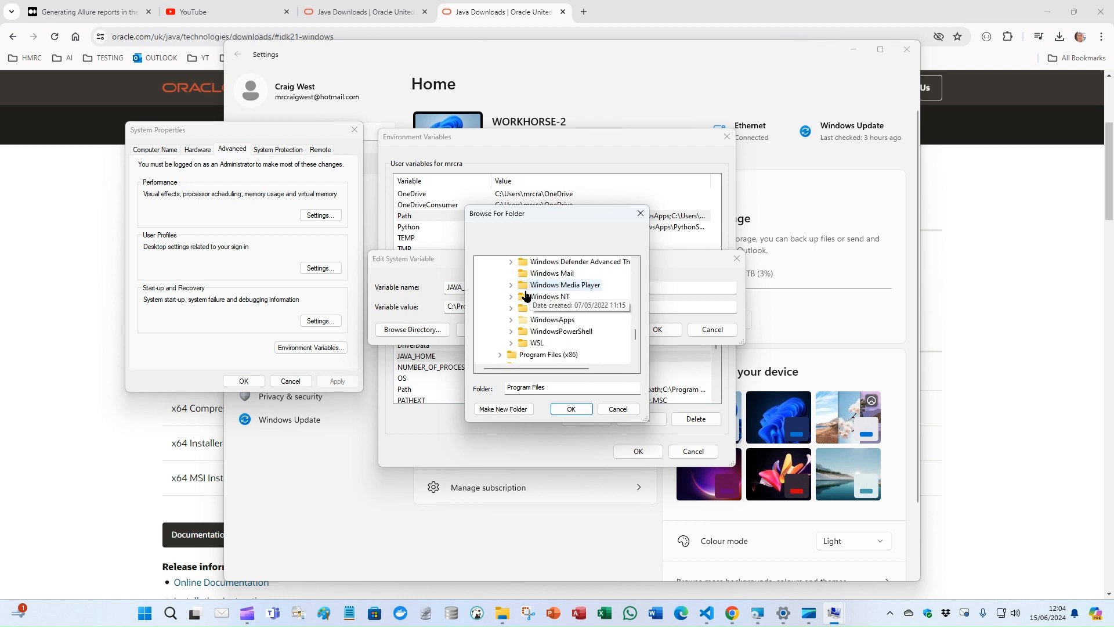
{"action": "scroll", "coordinate": [525, 305], "scroll_direction": "up", "scroll_amount": 2}
{"action": "scroll", "coordinate": [524, 313], "scroll_direction": "up", "scroll_amount": 4}
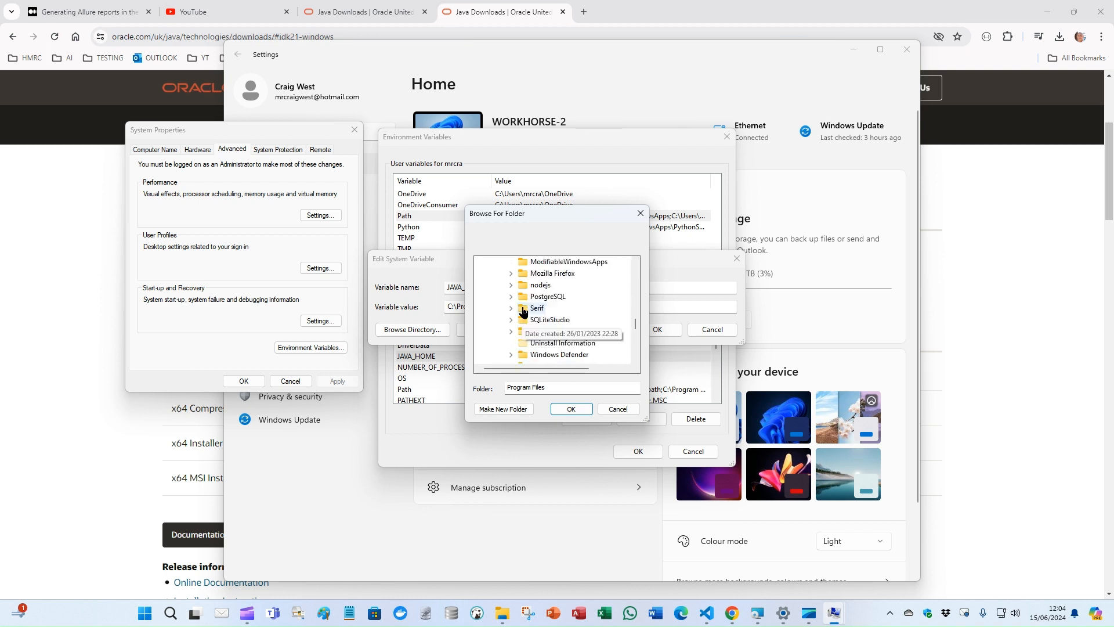
{"action": "scroll", "coordinate": [517, 332], "scroll_direction": "up", "scroll_amount": 3}
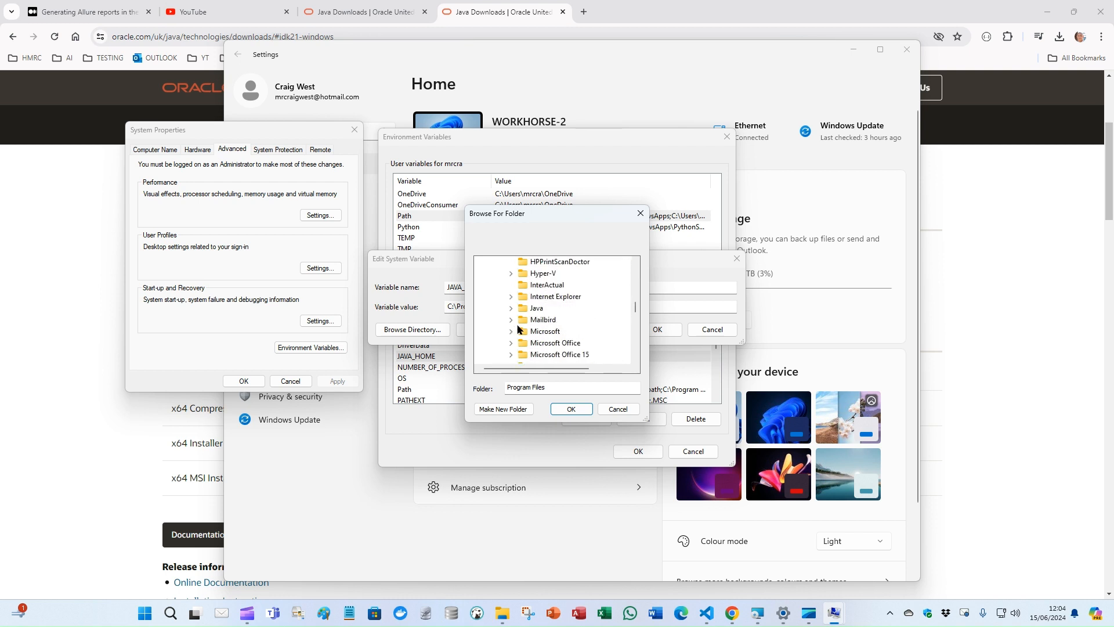
{"action": "scroll", "coordinate": [518, 332], "scroll_direction": "down", "scroll_amount": 5}
{"action": "scroll", "coordinate": [516, 331], "scroll_direction": "down", "scroll_amount": 1}
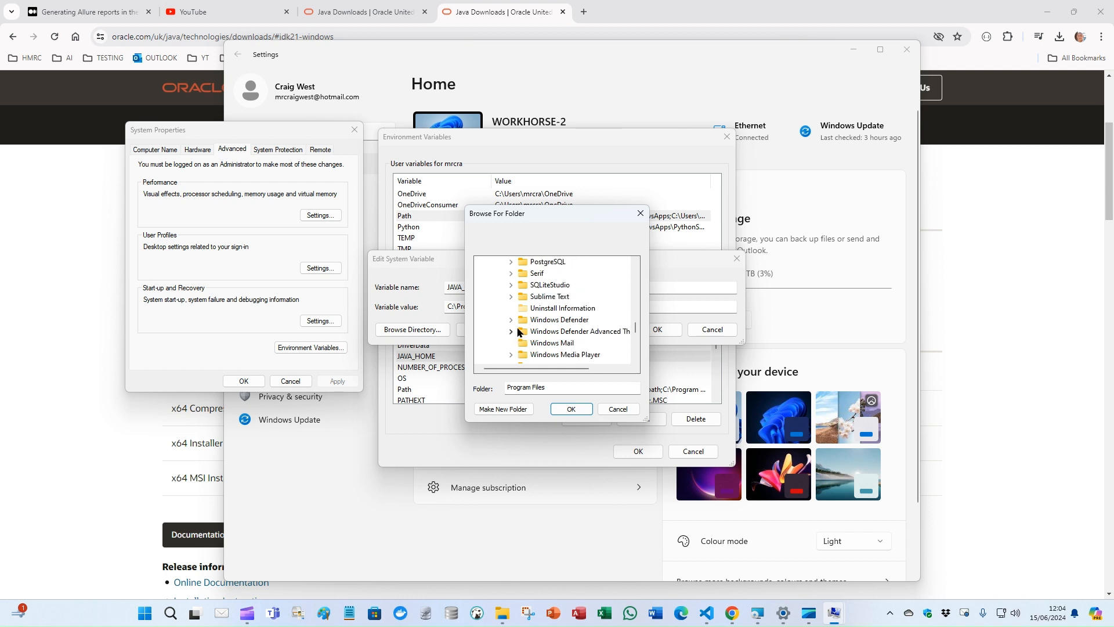
{"action": "scroll", "coordinate": [516, 332], "scroll_direction": "up", "scroll_amount": 2}
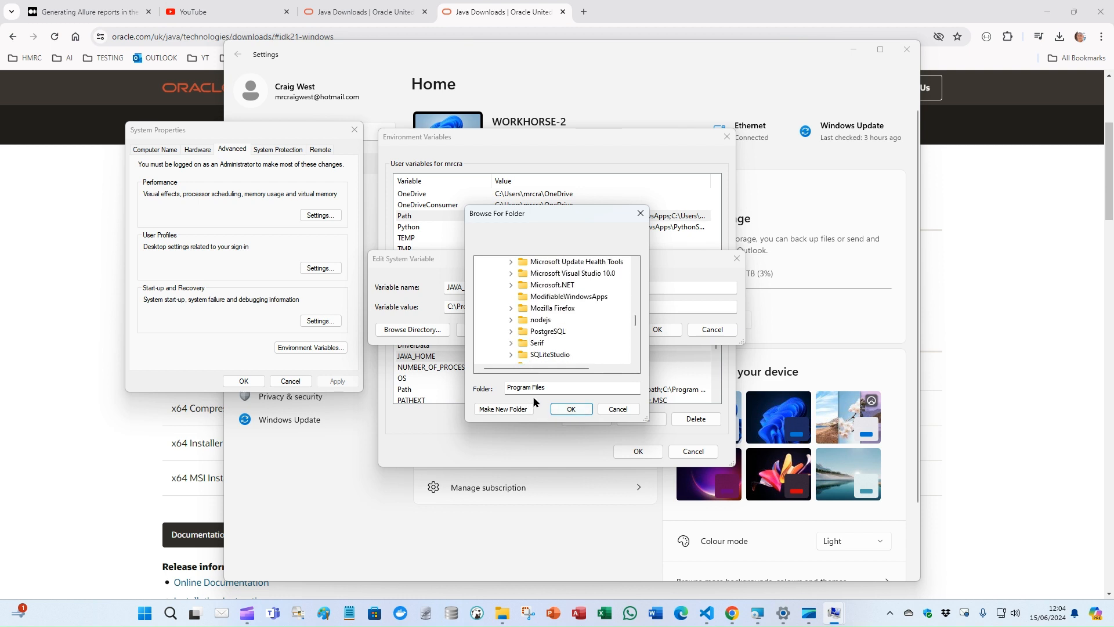
{"action": "scroll", "coordinate": [558, 328], "scroll_direction": "up", "scroll_amount": 4}
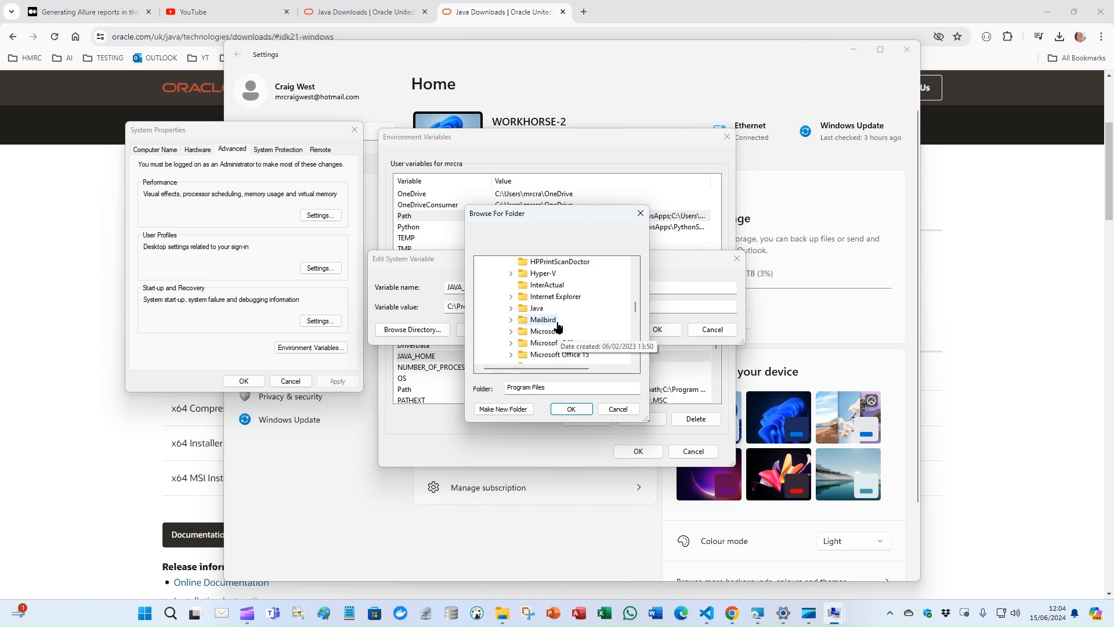
{"action": "double_click", "coordinate": [536, 308]}
{"action": "scroll", "coordinate": [534, 307], "scroll_direction": "up", "scroll_amount": 1}
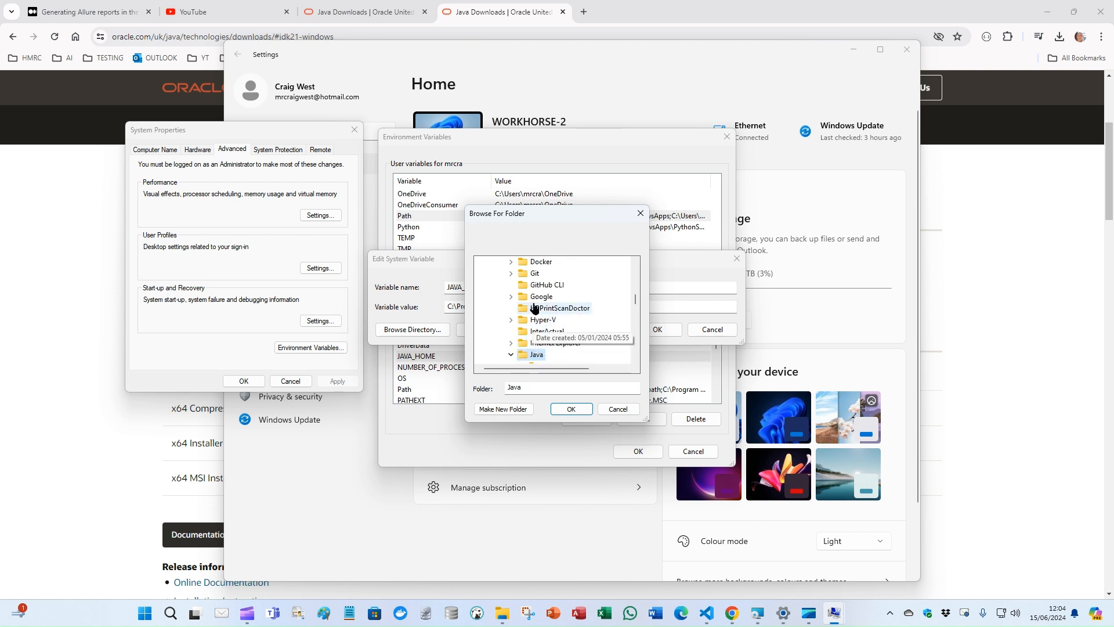
{"action": "scroll", "coordinate": [543, 343], "scroll_direction": "down", "scroll_amount": 1}
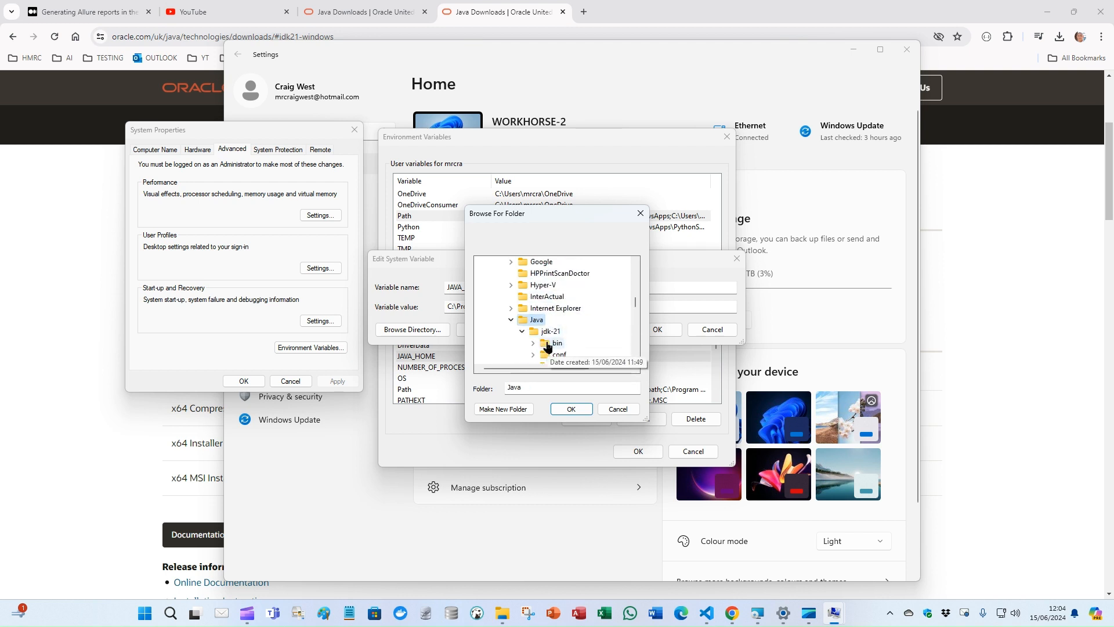
{"action": "double_click", "coordinate": [548, 346]}
{"action": "left_click", "coordinate": [547, 344]}
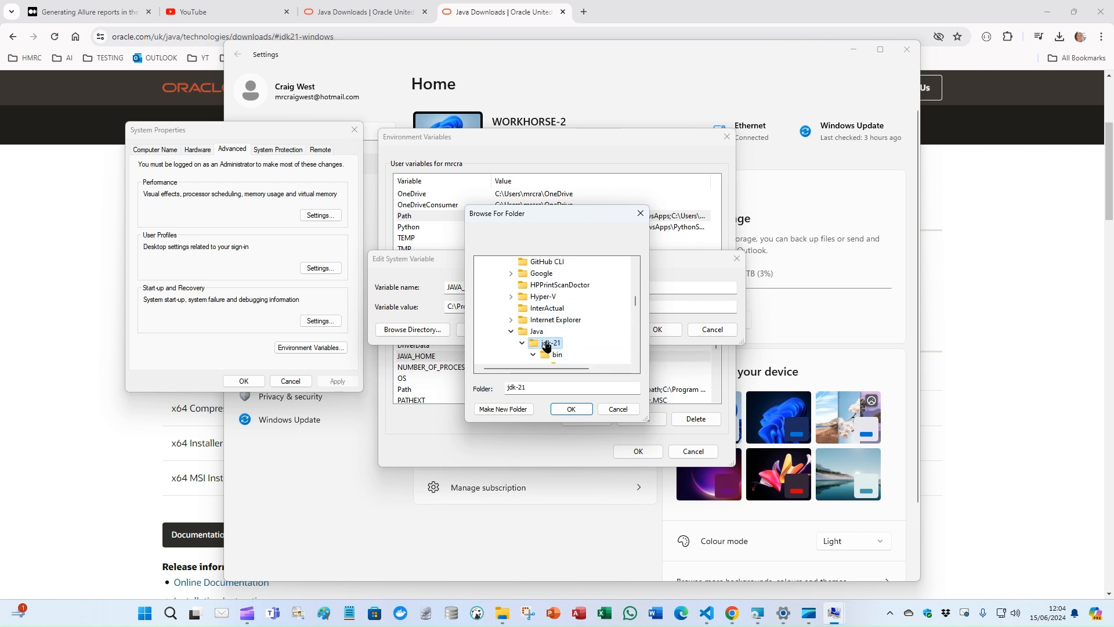
{"action": "left_click", "coordinate": [570, 409]}
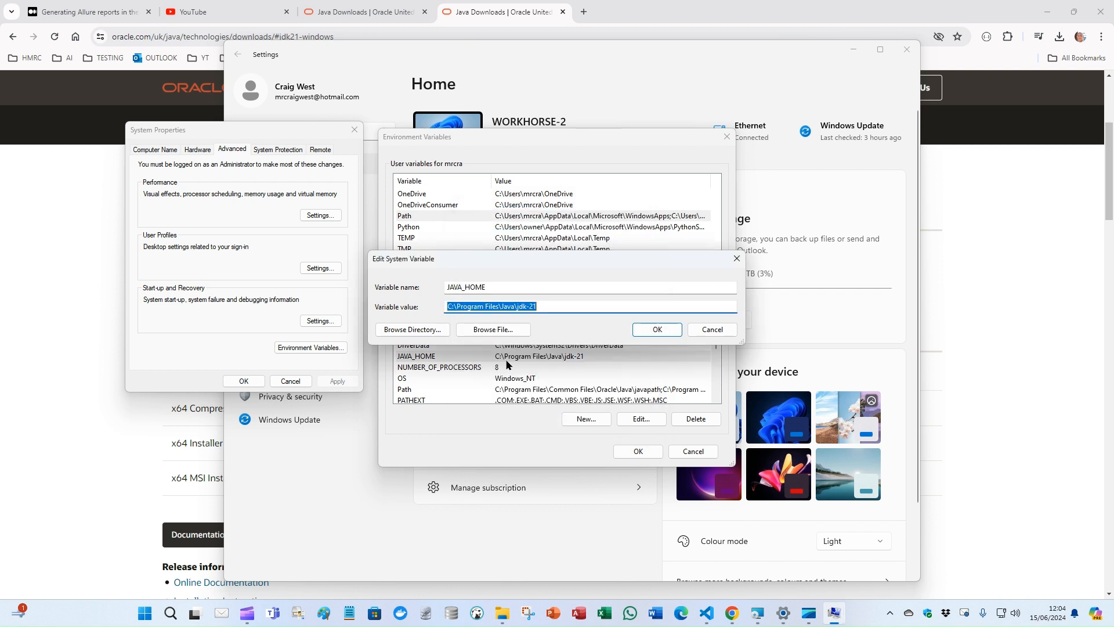
- Save the JAVA_HOME variable and close the environment variables and system properties dialogs with the changes accepted
{"action": "left_click", "coordinate": [645, 330]}
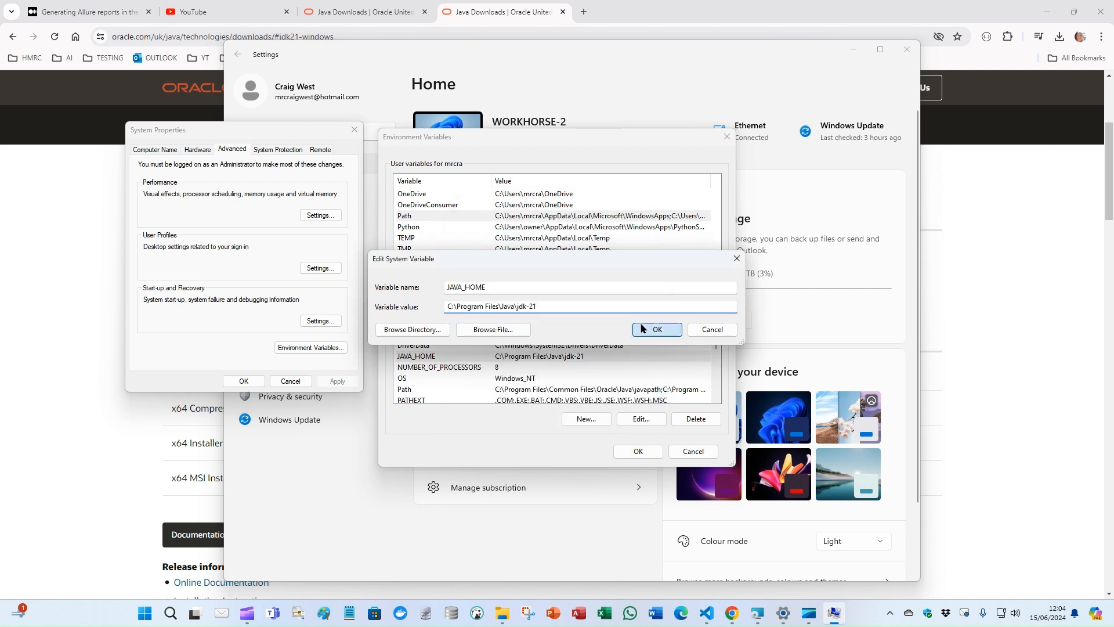
{"action": "left_click", "coordinate": [637, 450]}
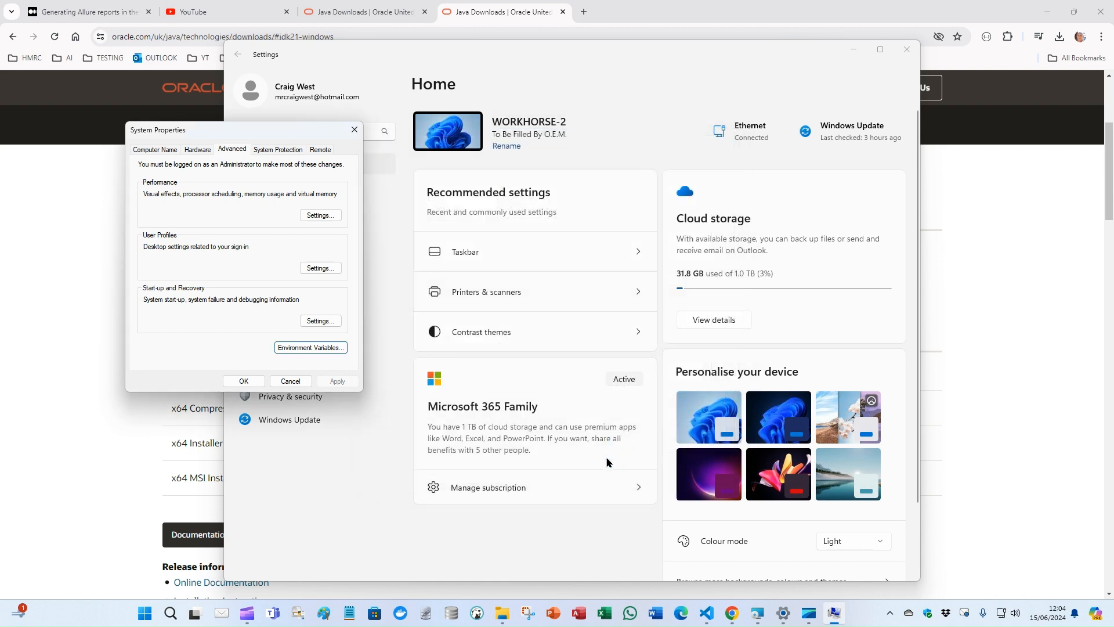
{"action": "left_click", "coordinate": [244, 381]}
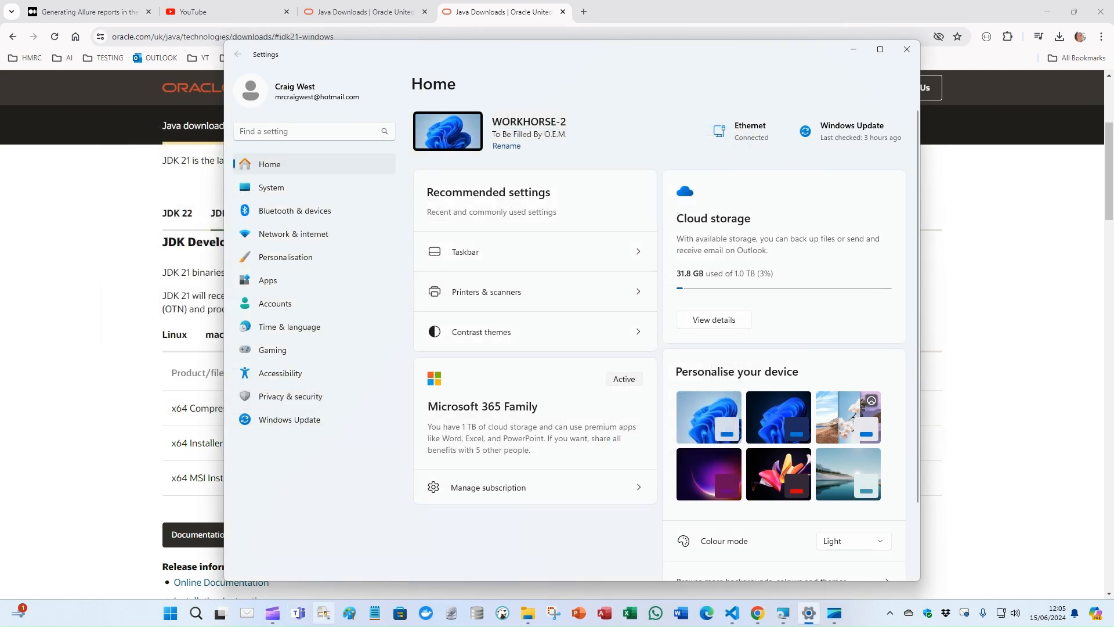
- Search Windows for "cmd" and run Command Prompt as administrator
{"action": "left_click", "coordinate": [171, 610]}
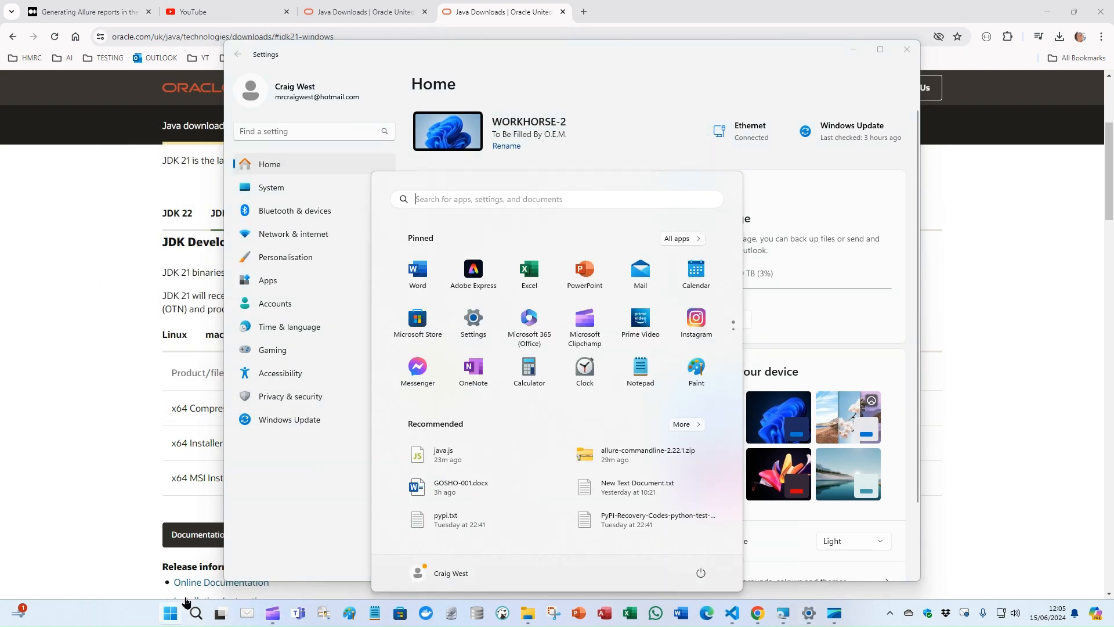
{"action": "left_click", "coordinate": [447, 202]}
{"action": "type", "text": "cmd"}
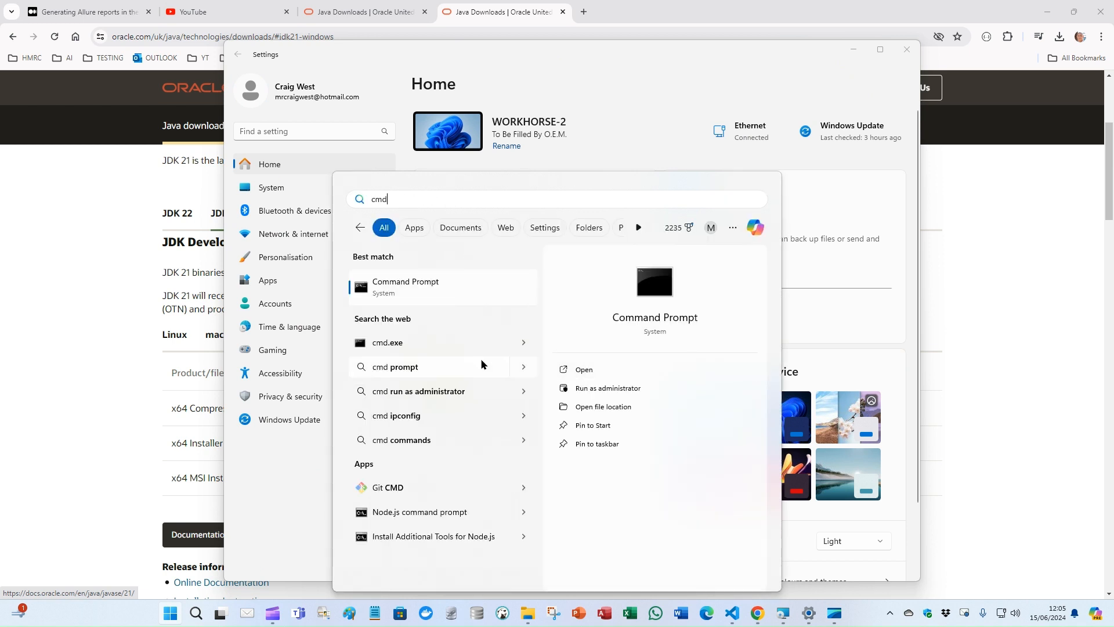
{"action": "left_click", "coordinate": [603, 387]}
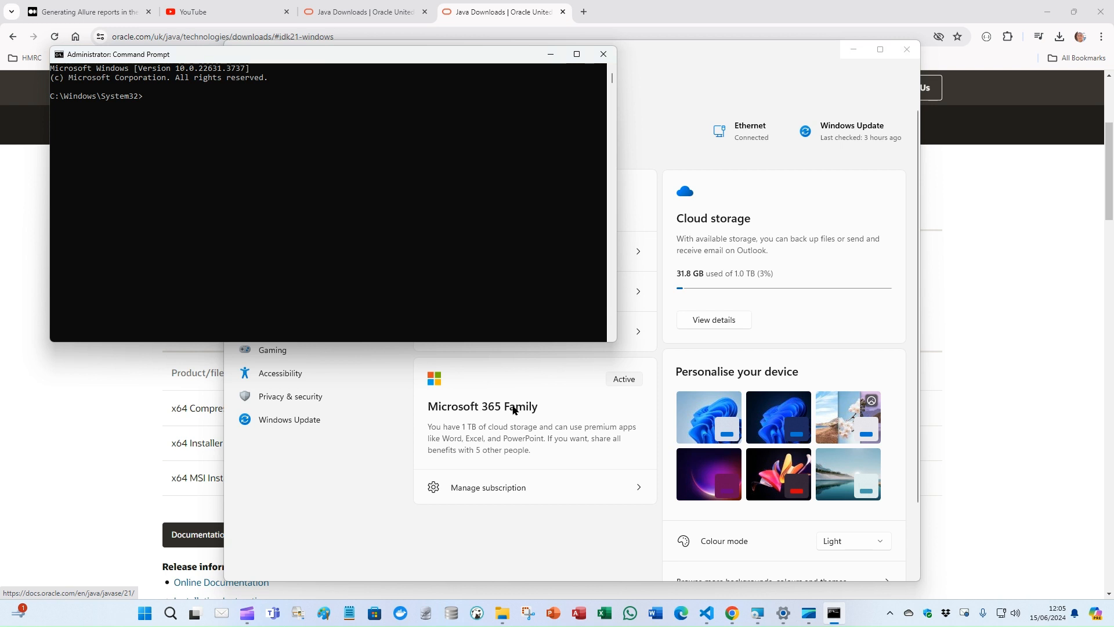
- Check the installed Java compiler version by running javac -version in the administrator Command Prompt
{"action": "type", "text": "jvac -version"}
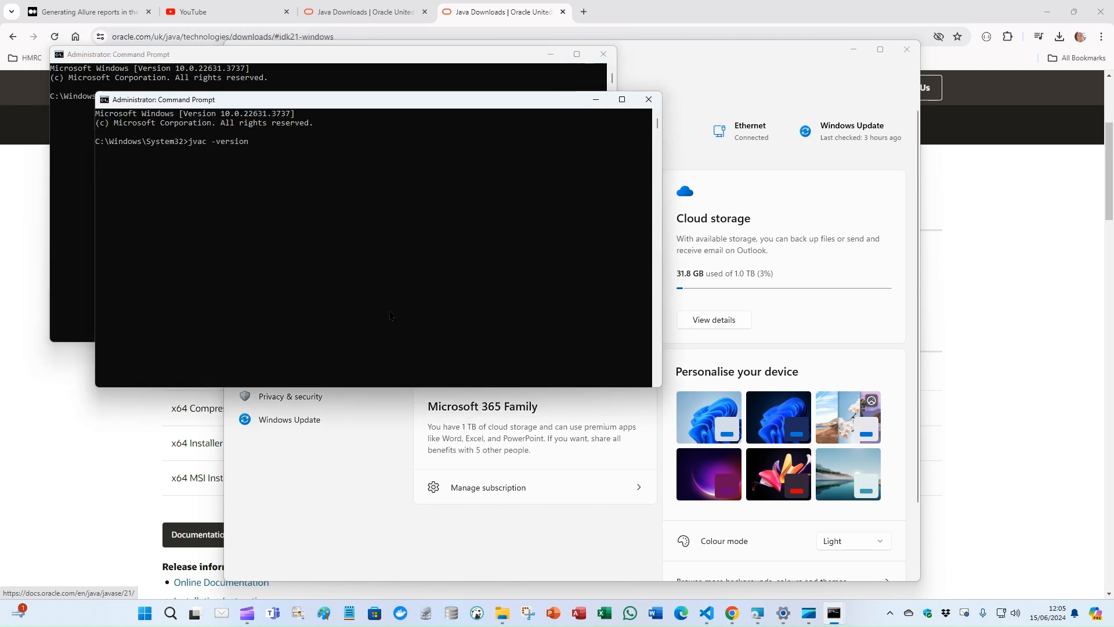
{"action": "key", "text": "Return"}
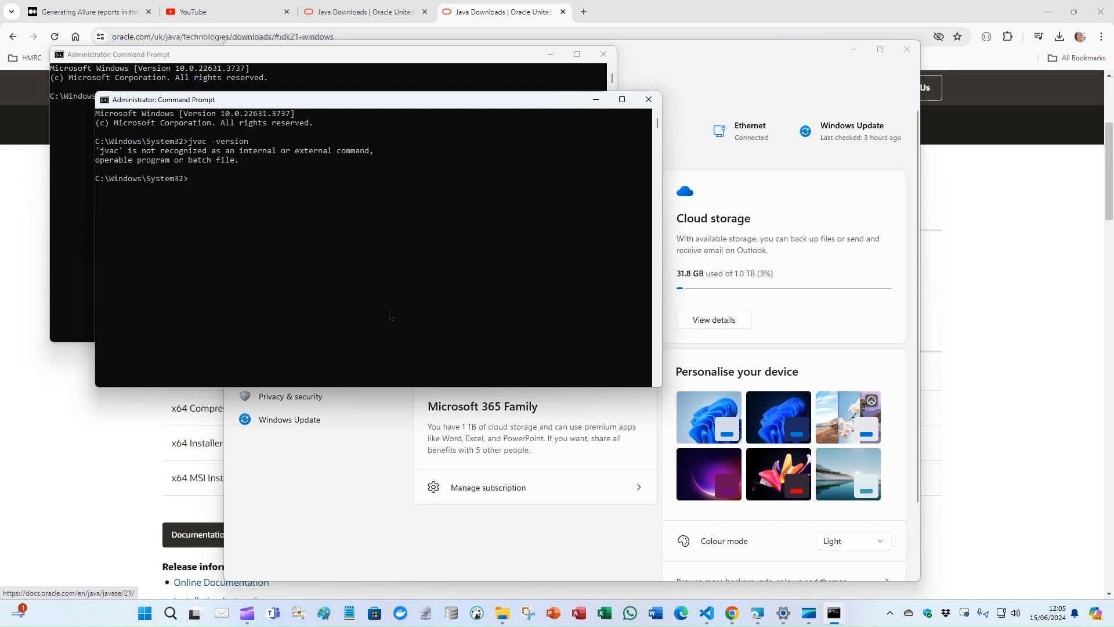
{"action": "type", "text": "javac -version"}
{"action": "key", "text": "Return"}
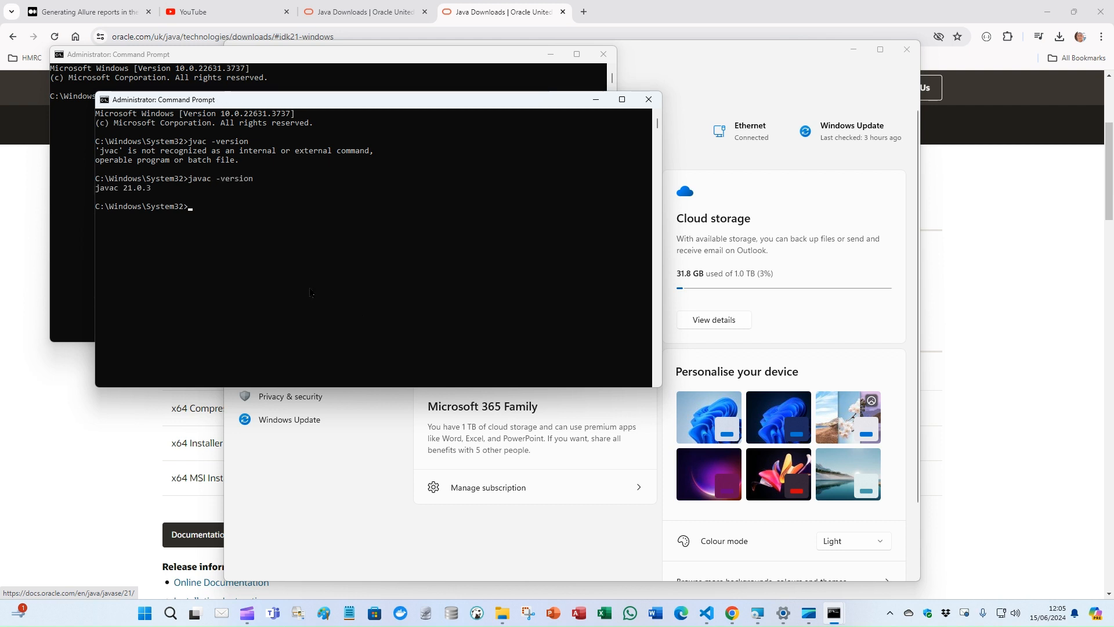
{"action": "scroll", "coordinate": [195, 210], "scroll_direction": "up", "scroll_amount": 4, "text": "ctrl"}
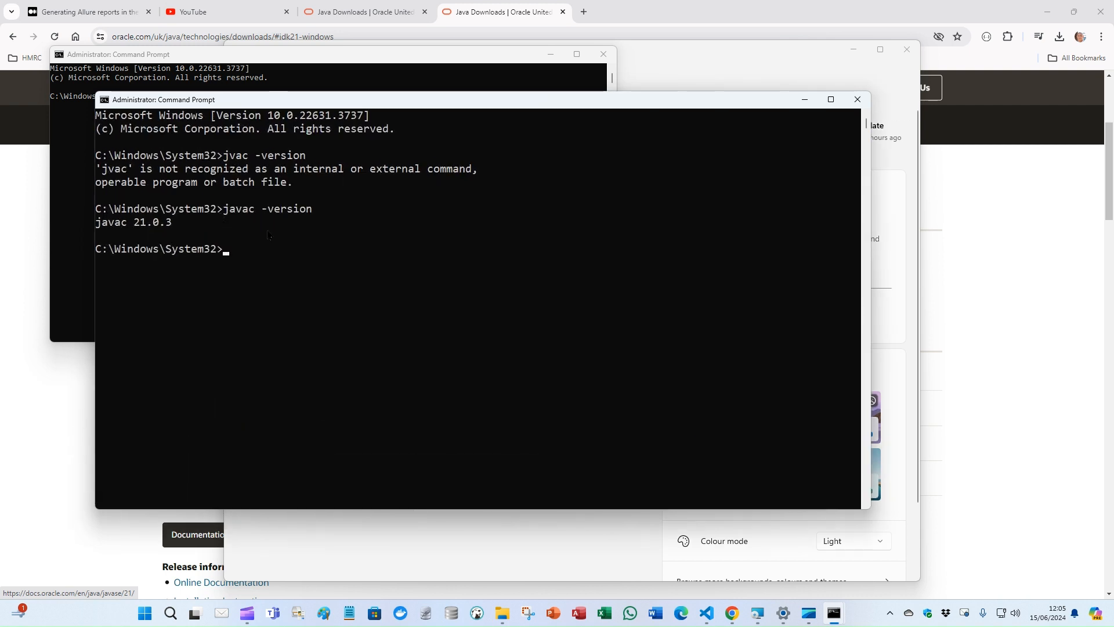
- Switch to Visual Studio Code and enter the partial path .\venv\ in the PyTest-Cookbook terminal
{"action": "left_click", "coordinate": [74, 368]}
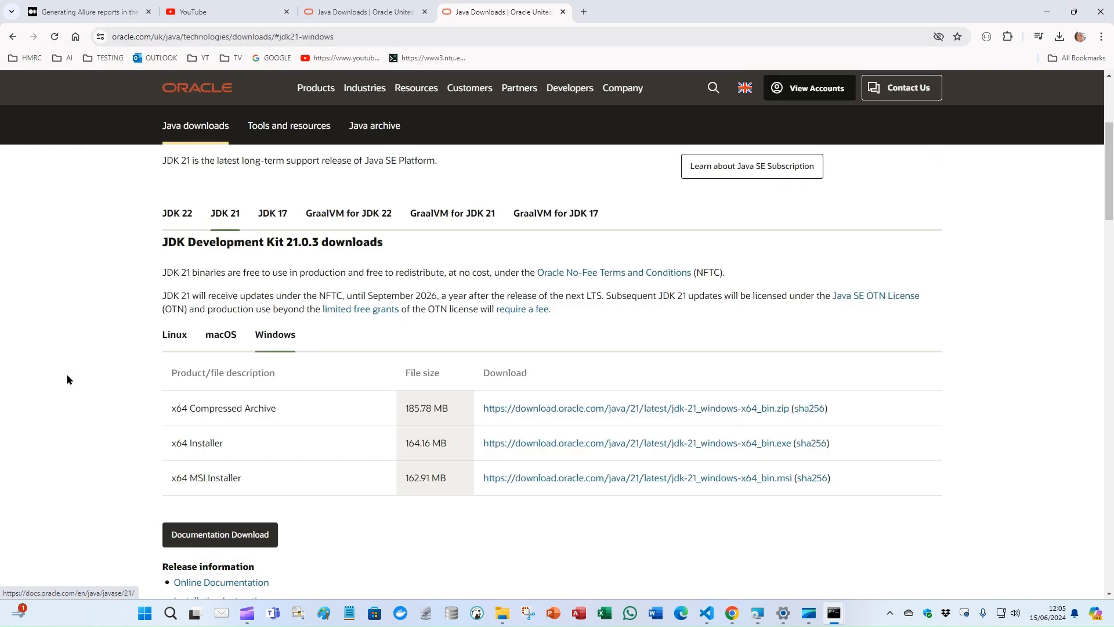
{"action": "left_click", "coordinate": [706, 615]}
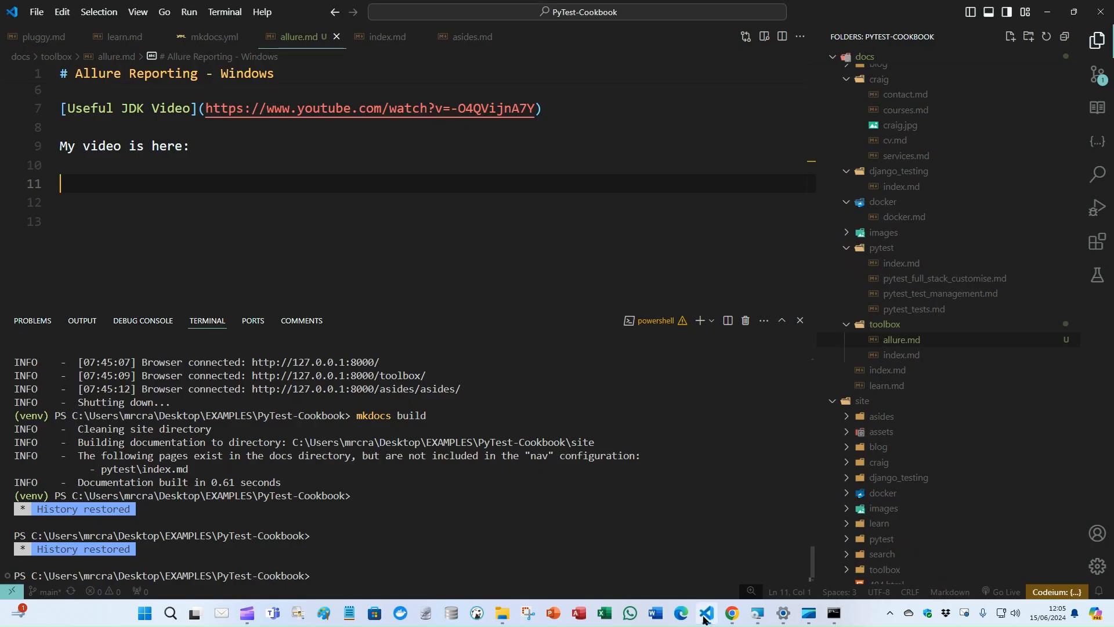
{"action": "left_click_drag", "start_coordinate": [508, 539], "coordinate": [513, 550]}
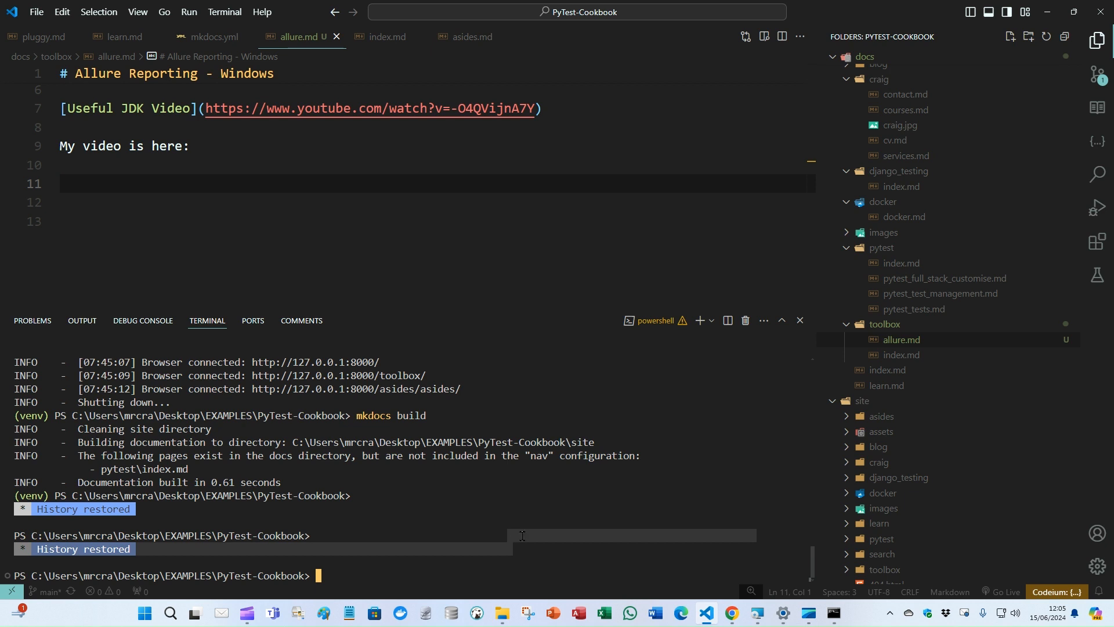
{"action": "left_click", "coordinate": [499, 551]}
{"action": "type", "text": ".\\venv\\"}
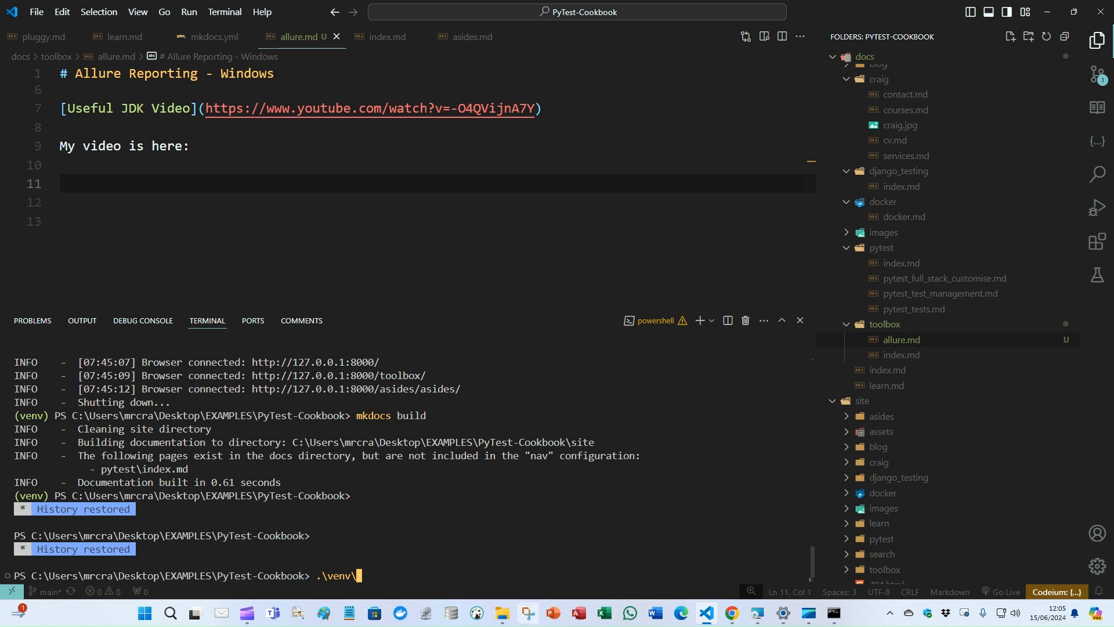
- Open the recent project folder pytest-allure-report-example in place of PyTest-Cookbook
{"action": "left_click", "coordinate": [36, 11]}
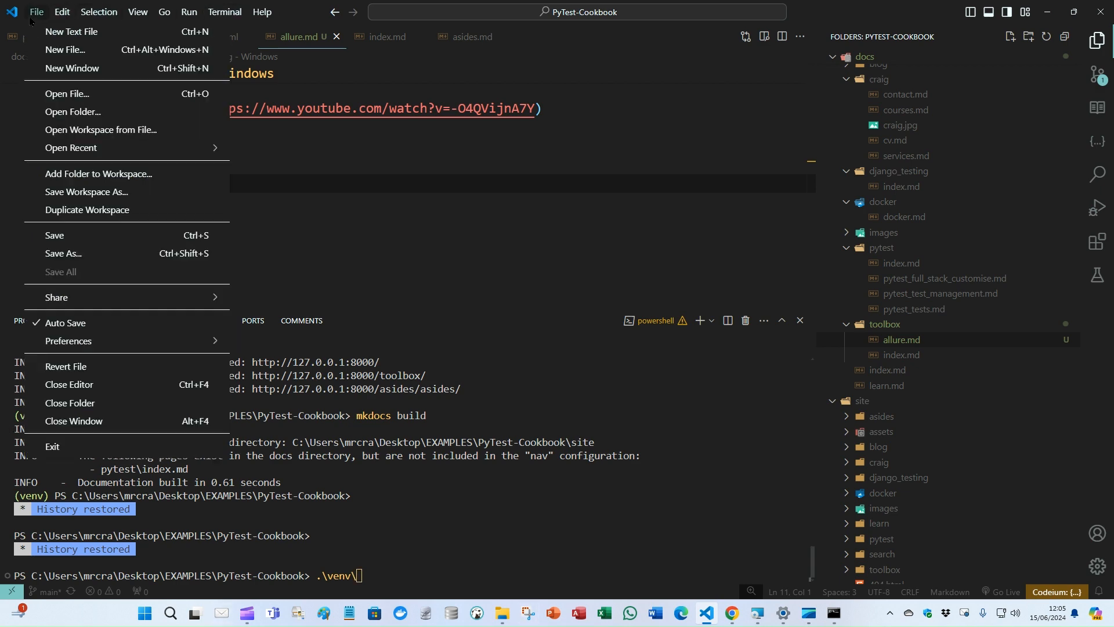
{"action": "mouse_move", "coordinate": [99, 151]}
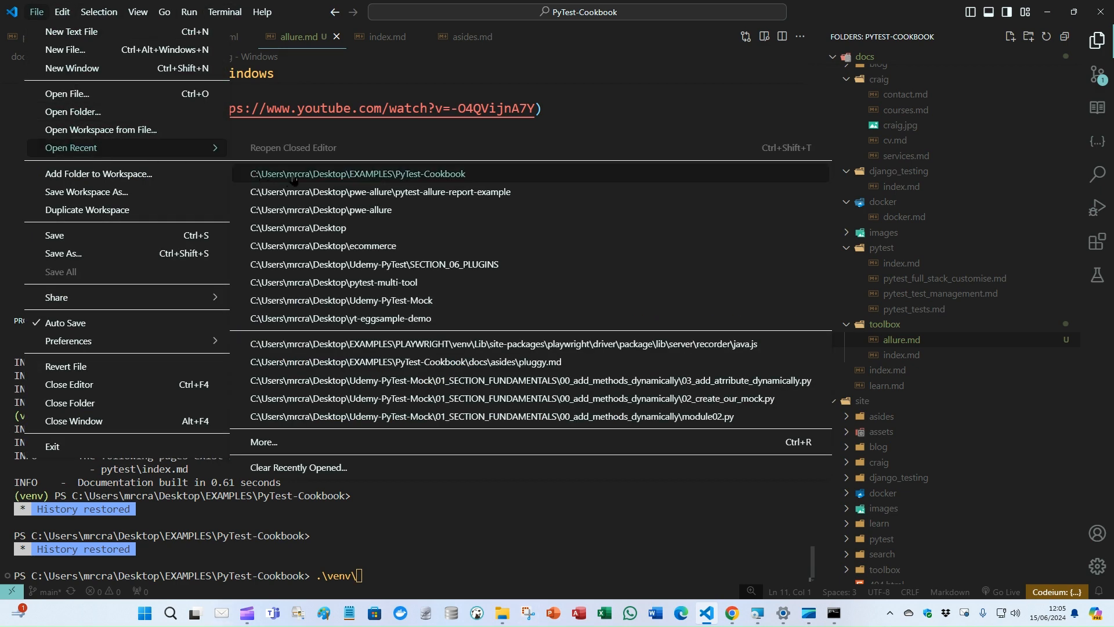
{"action": "left_click", "coordinate": [322, 209]}
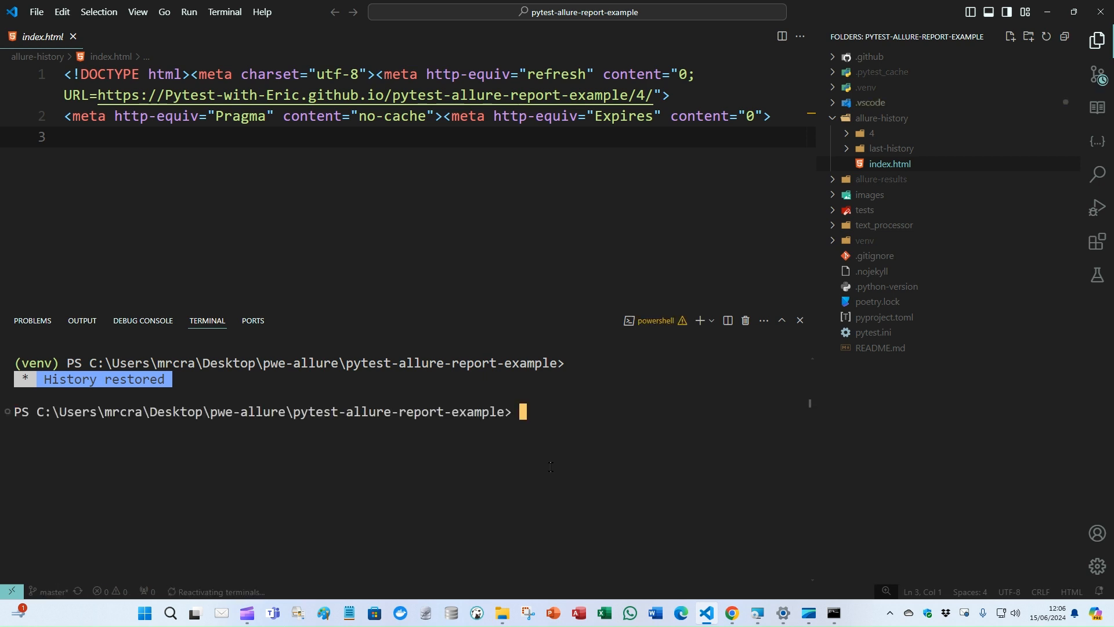
- Activate the project's virtual environment in the terminal by running .\venv\Scripts\activate
{"action": "type", "text": ".\\venv\\Scripts\\"}
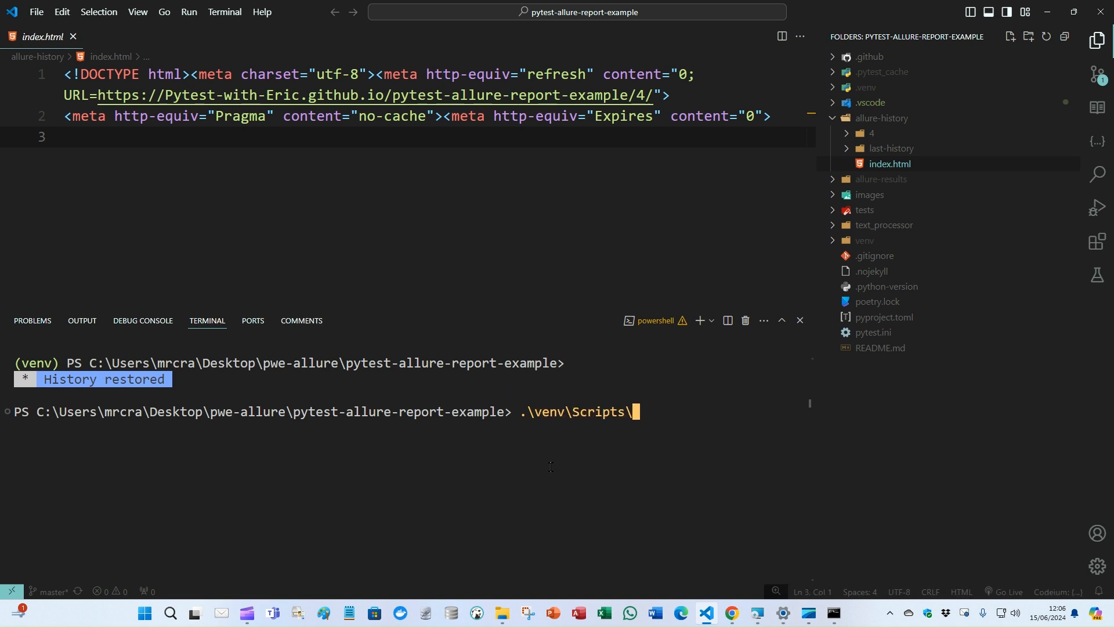
{"action": "type", "text": "activate"}
{"action": "key", "text": "Return"}
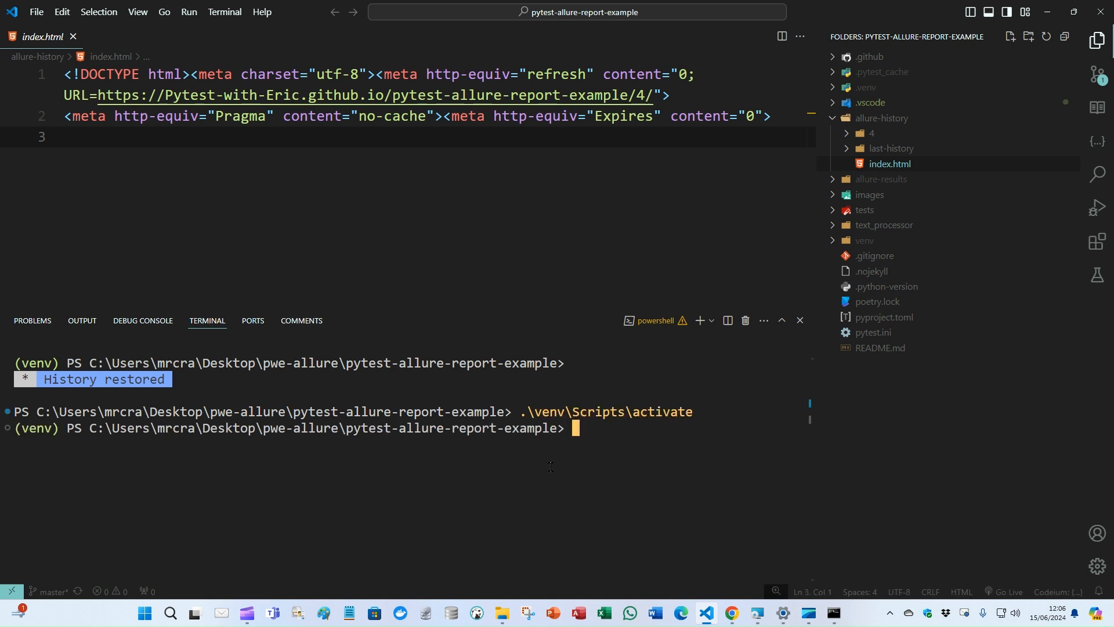
- Switch to Chrome and review the Medium article's instructions for installing allure-pytest, producing results with --alluredir and serving the Allure report
{"action": "left_click", "coordinate": [729, 609]}
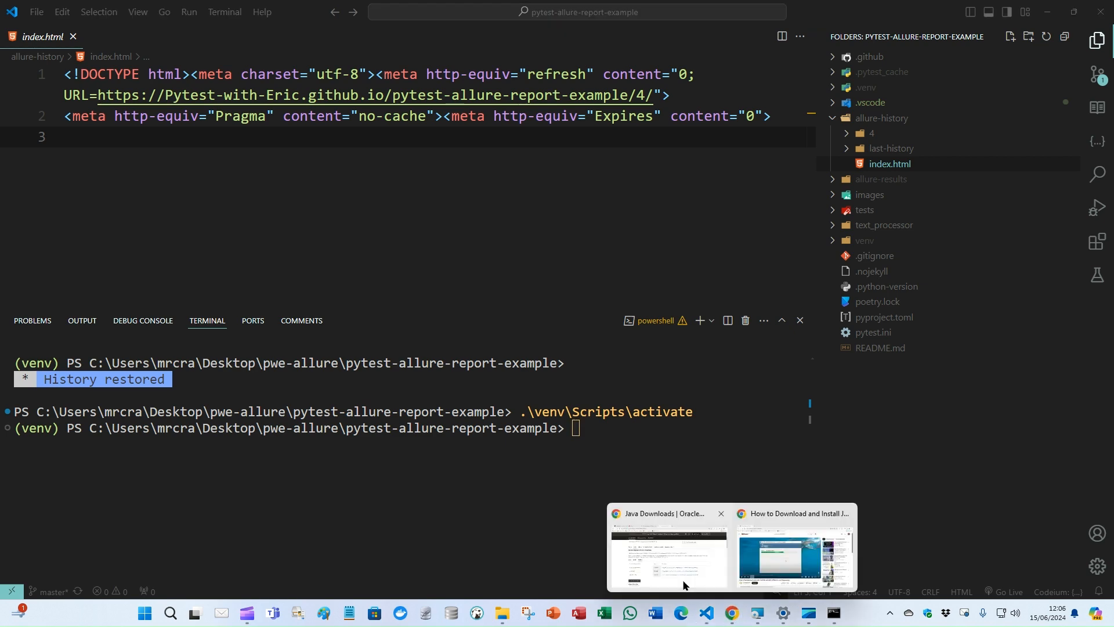
{"action": "left_click", "coordinate": [683, 584]}
{"action": "left_click", "coordinate": [87, 11]}
{"action": "scroll", "coordinate": [771, 258], "scroll_direction": "up", "scroll_amount": 3}
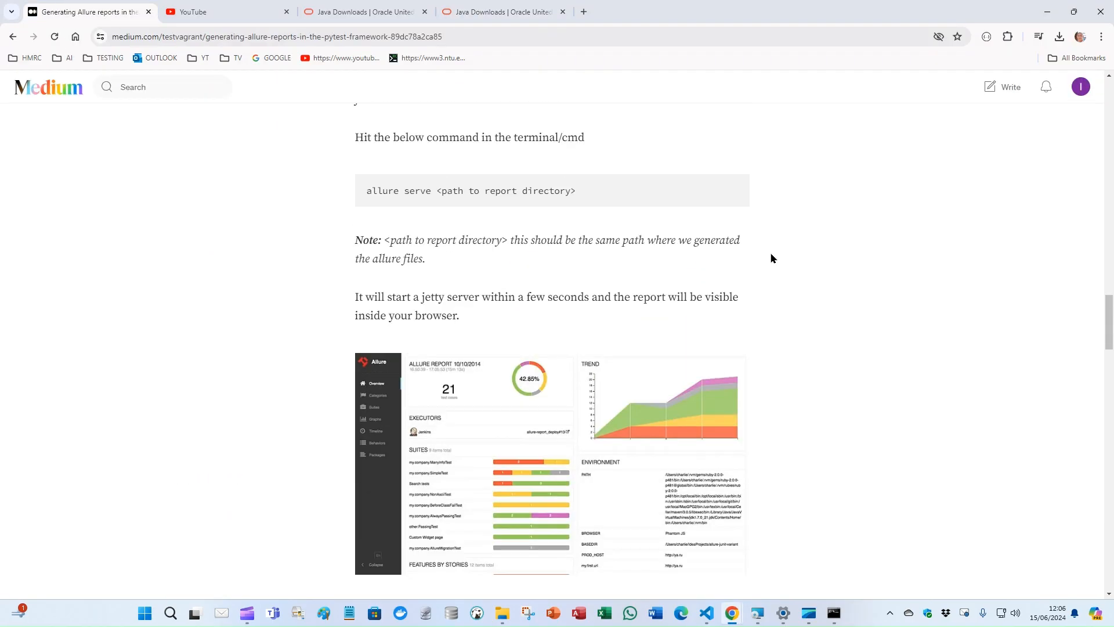
{"action": "scroll", "coordinate": [759, 279], "scroll_direction": "up", "scroll_amount": 9}
{"action": "scroll", "coordinate": [618, 492], "scroll_direction": "up", "scroll_amount": 20}
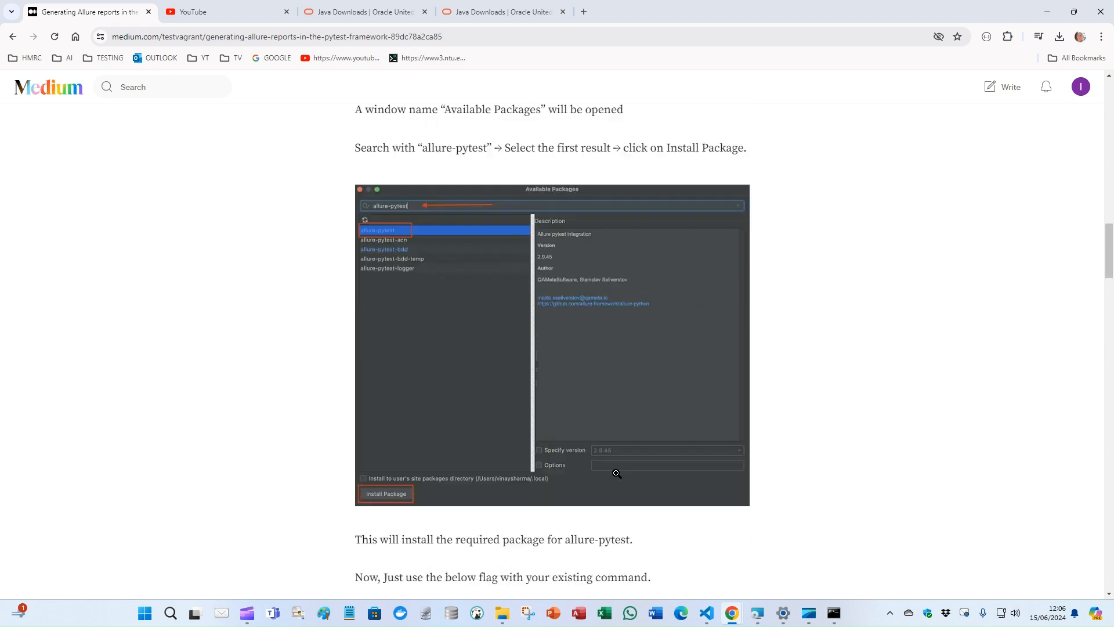
{"action": "scroll", "coordinate": [620, 457], "scroll_direction": "down", "scroll_amount": 4}
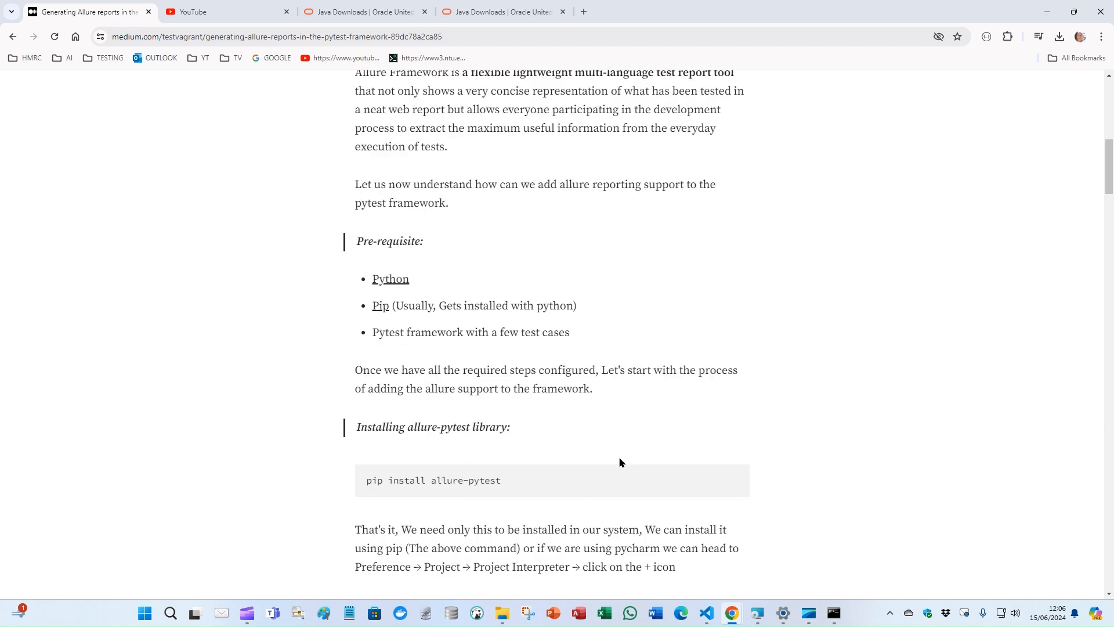
{"action": "scroll", "coordinate": [619, 462], "scroll_direction": "up", "scroll_amount": 1}
{"action": "scroll", "coordinate": [620, 461], "scroll_direction": "down", "scroll_amount": 10}
{"action": "scroll", "coordinate": [620, 457], "scroll_direction": "down", "scroll_amount": 13}
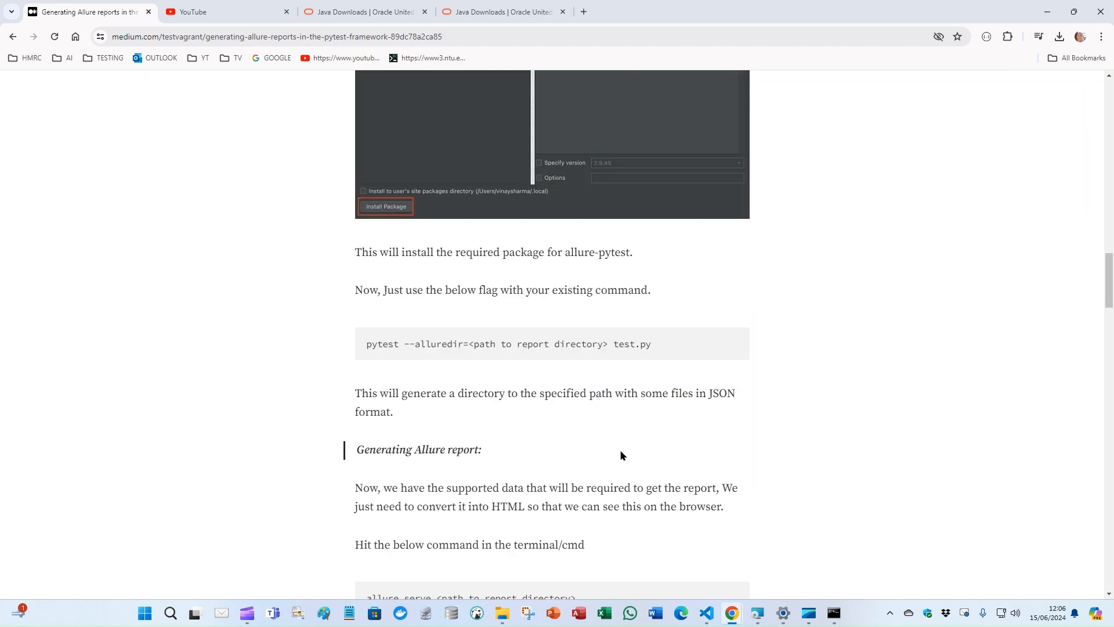
{"action": "scroll", "coordinate": [620, 453], "scroll_direction": "down", "scroll_amount": 4}
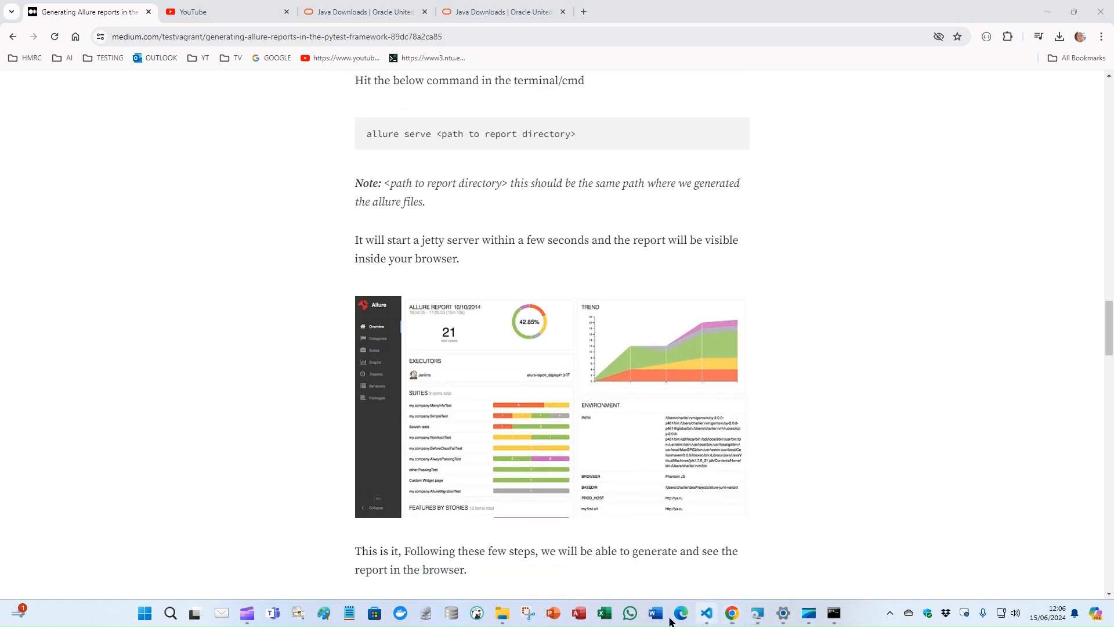
- Switch to Visual Studio Code, run allure serve in the terminal, and allow Java(TM) Platform SE binary network access through Windows Firewall
{"action": "left_click", "coordinate": [707, 613]}
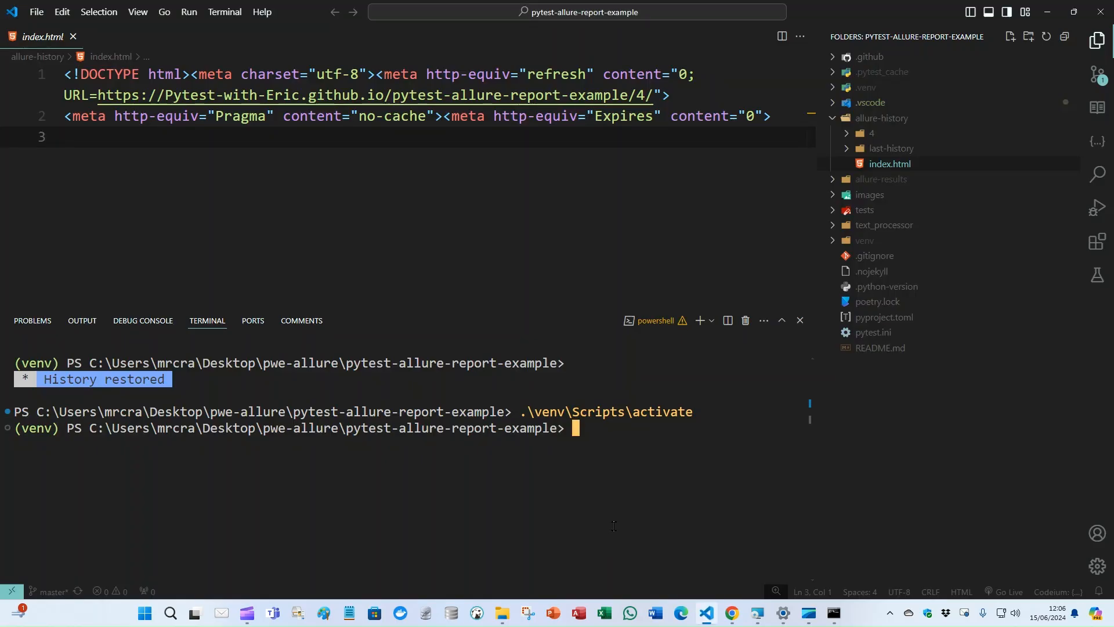
{"action": "type", "text": "allure serve"}
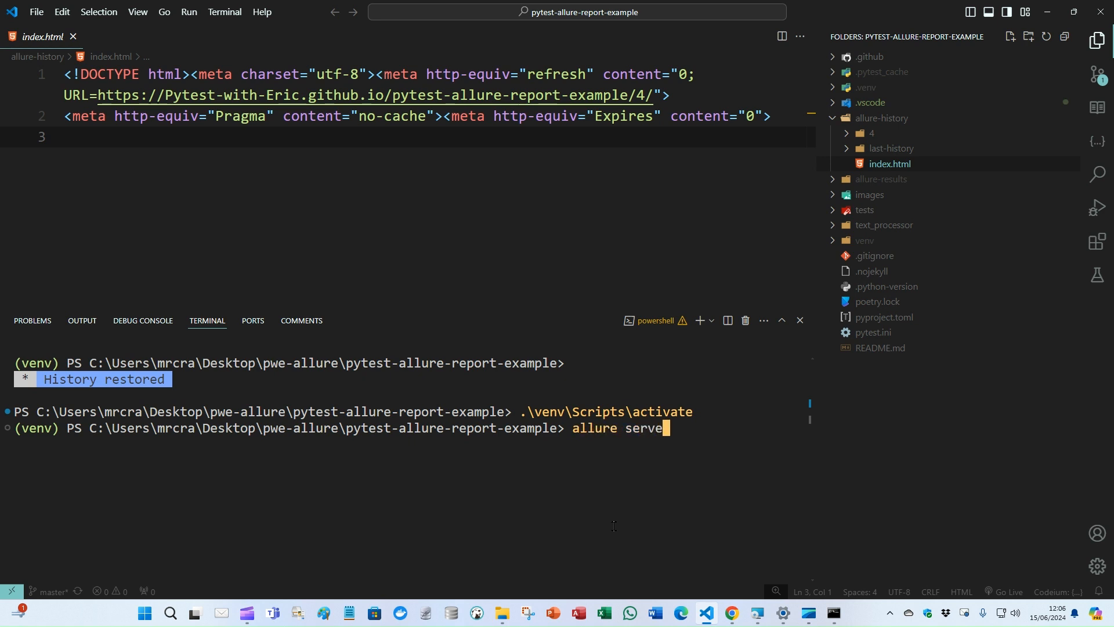
{"action": "key", "text": "Return"}
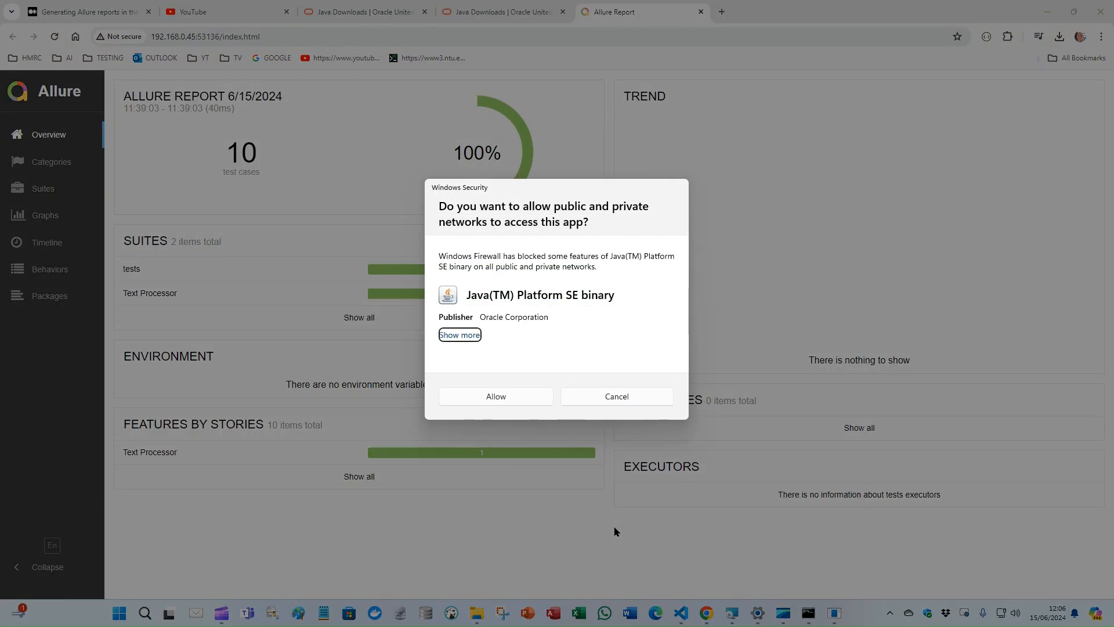
{"action": "left_click", "coordinate": [528, 395]}
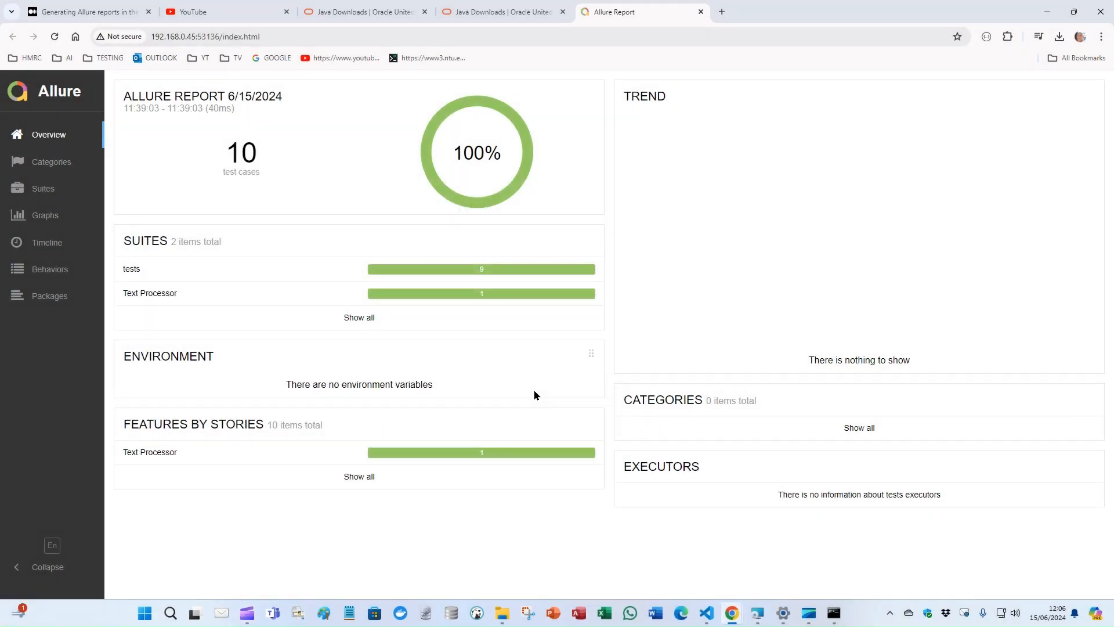
- Return to the Medium article on Allure reports, then bring the JDK installation video's browser window onto this display and maximize it
{"action": "left_click", "coordinate": [81, 12]}
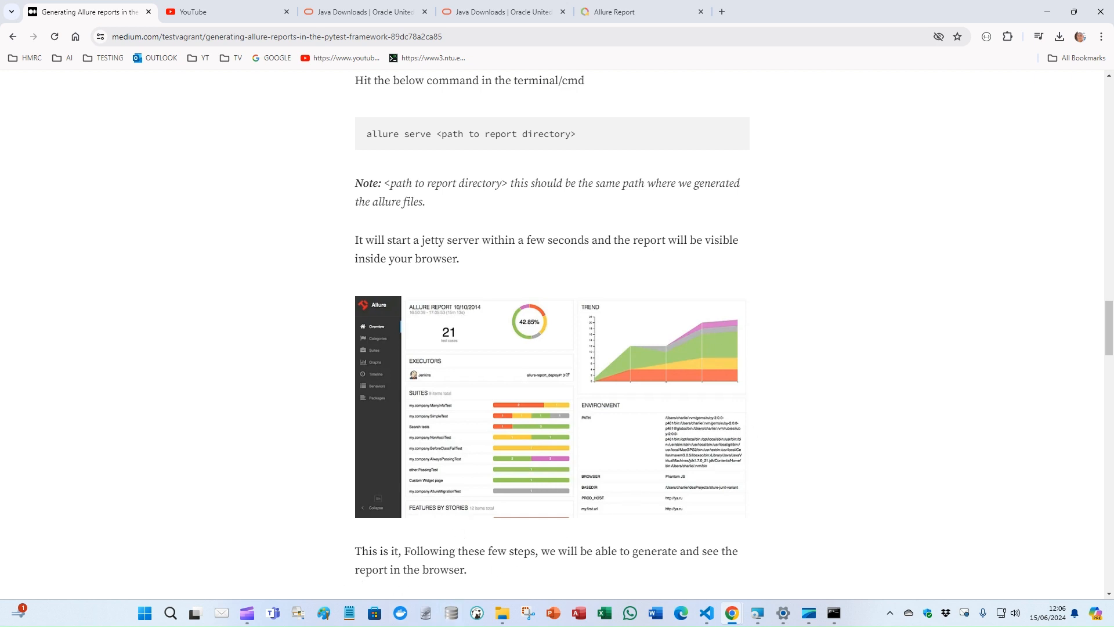
{"action": "left_click_drag", "start_coordinate": [1113, 35], "coordinate": [377, 25]}
{"action": "double_click", "coordinate": [376, 25]}
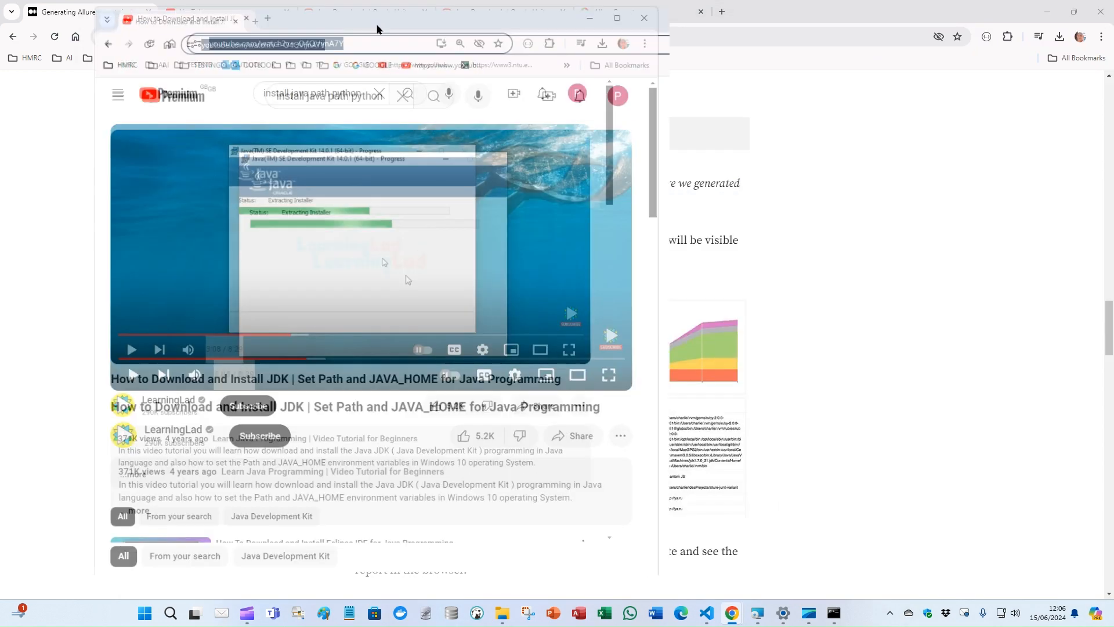